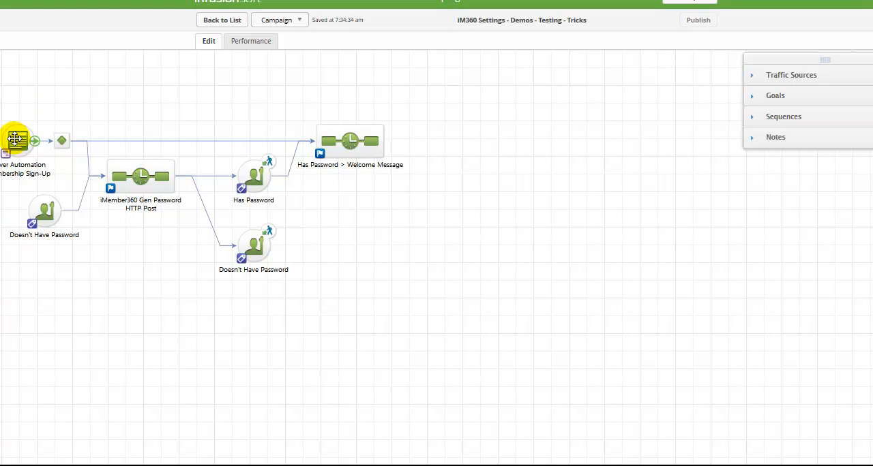
Step: Examine the decision rules after the Clever Automation Membership Sign-Up form and return to the campaign
double_click(60, 141)
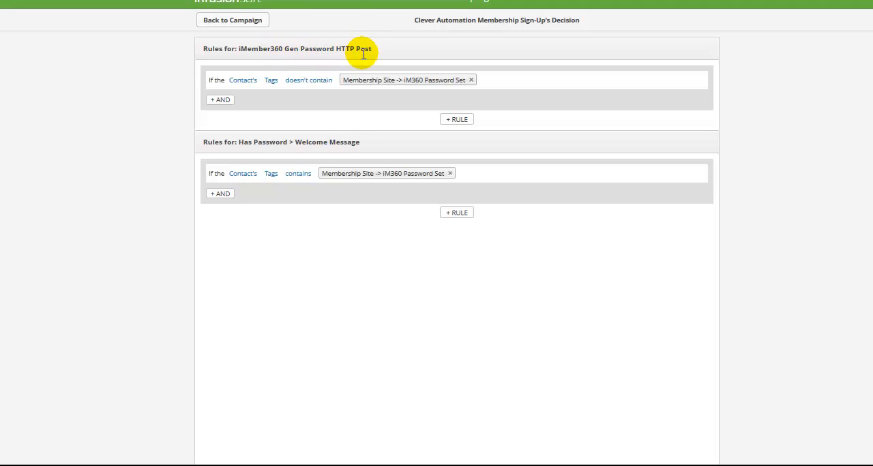
mouse_move(377, 84)
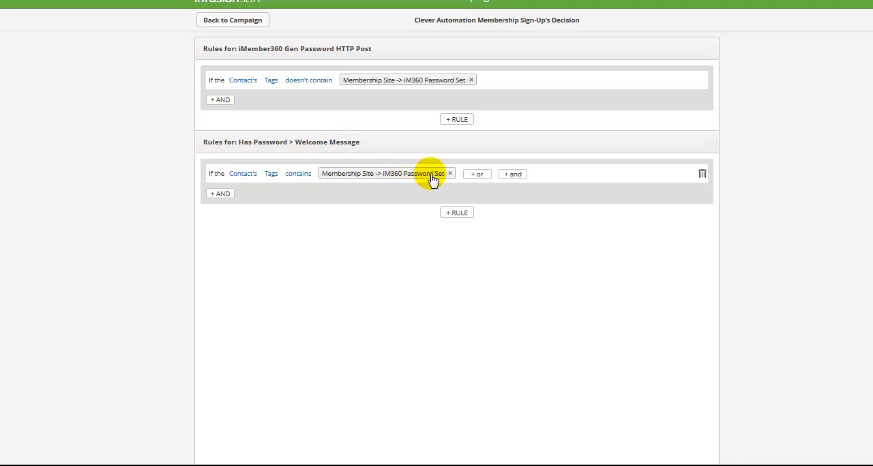
left_click(219, 22)
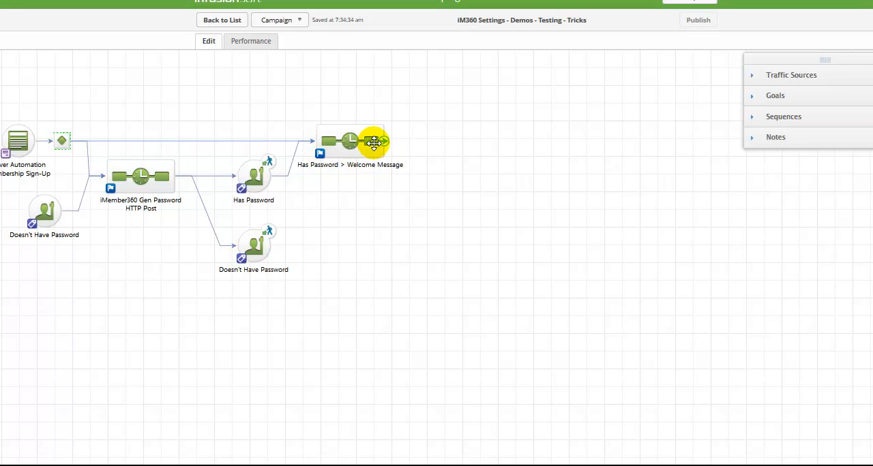
Step: Open the iMember360 Gen Password HTTP Post sequence and examine the HTTP post URL in the *iM360 User Access action set
double_click(136, 179)
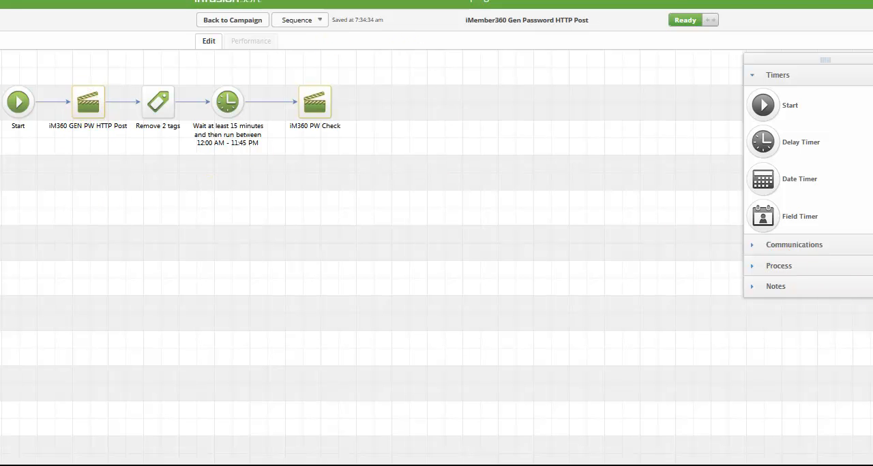
left_click(814, 268)
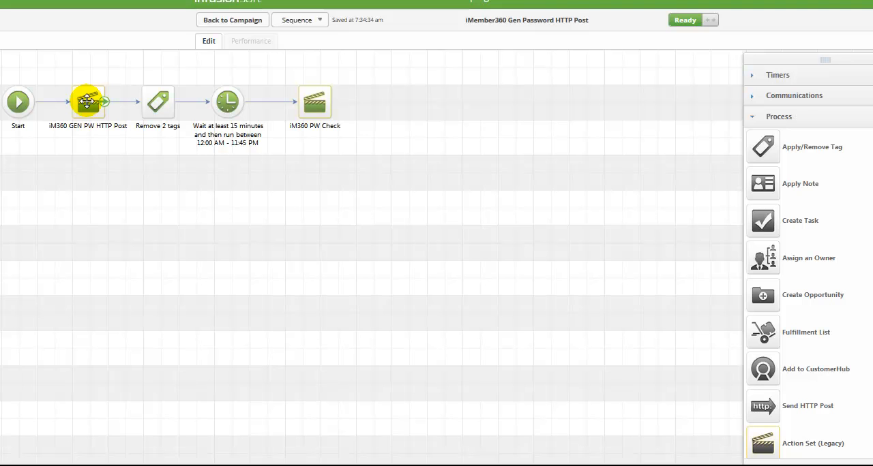
left_click(205, 1)
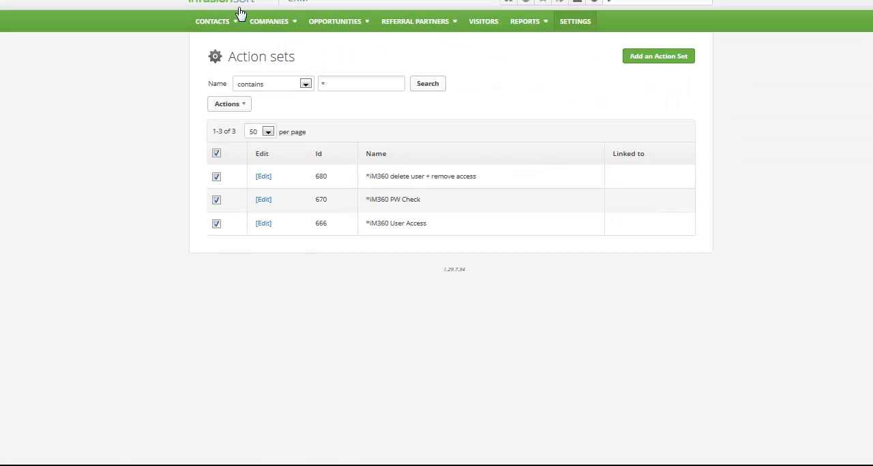
left_click(263, 223)
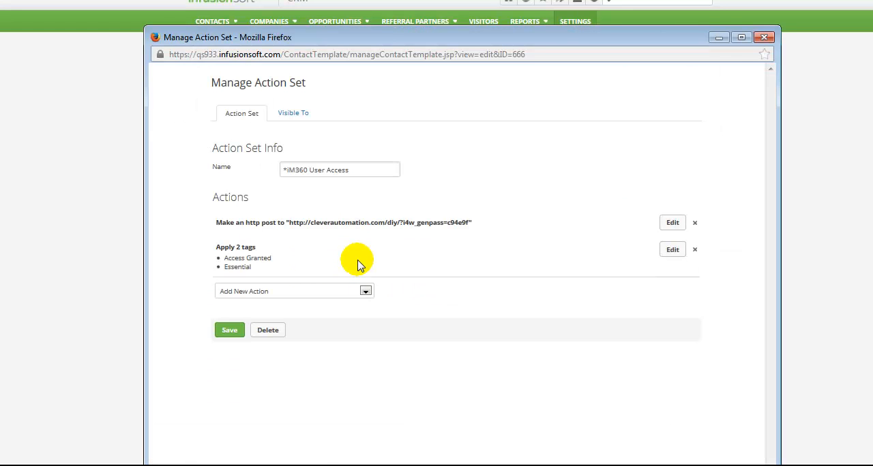
left_click_drag(262, 223, 473, 222)
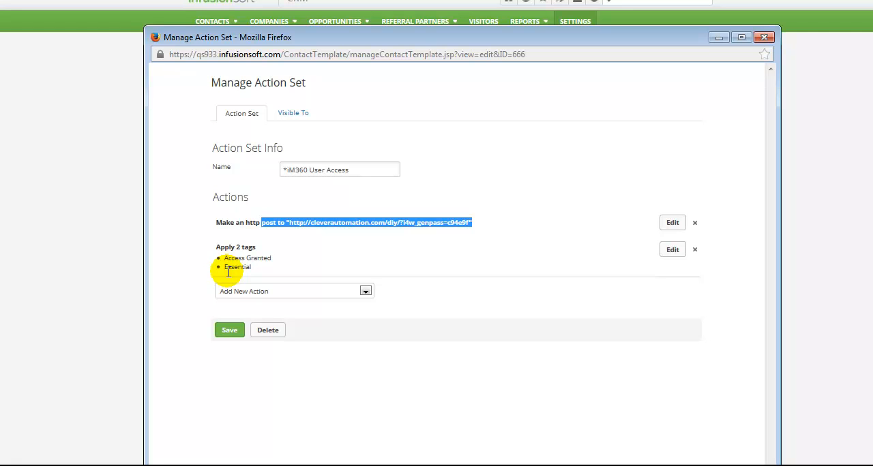
left_click(717, 39)
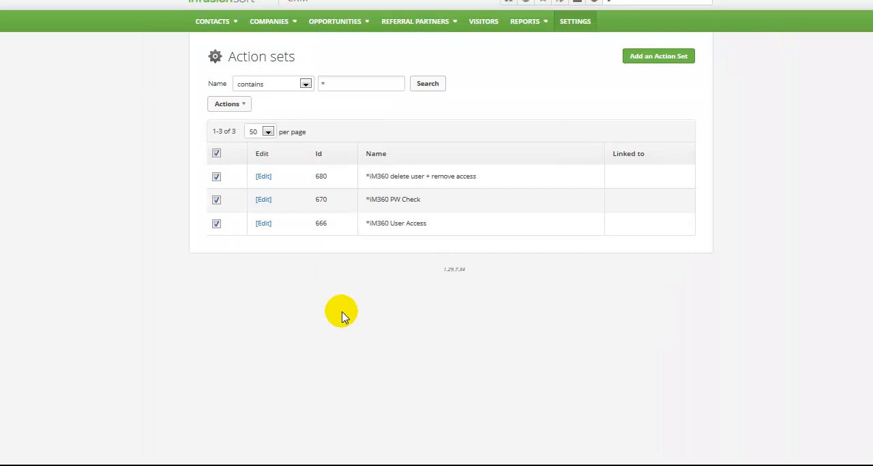
left_click(130, 0)
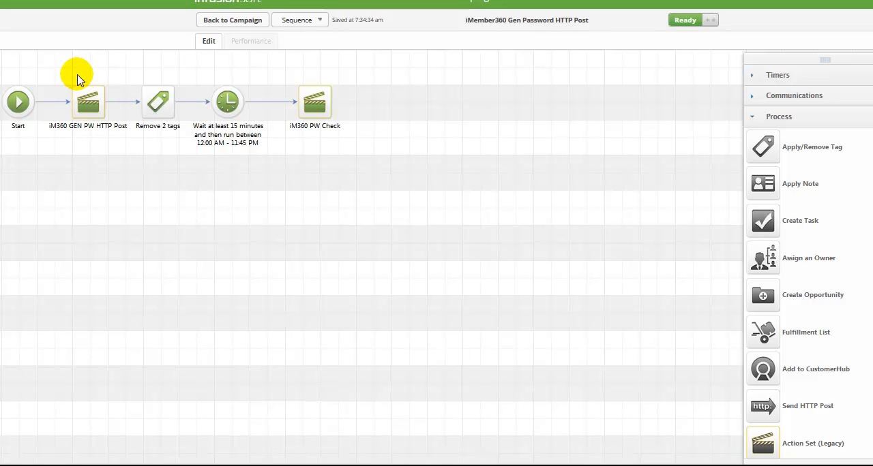
Step: Check which tags the sequence's tag removal step removes, leave it unsaved and return to the campaign
double_click(157, 102)
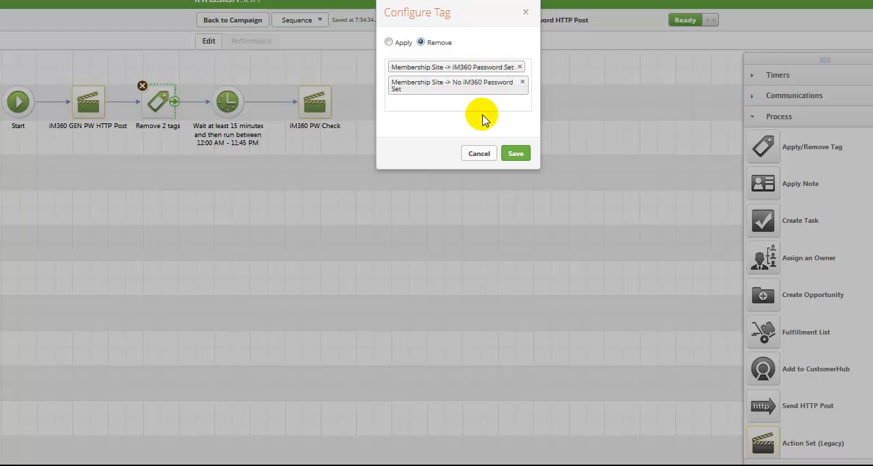
left_click(478, 153)
left_click(230, 20)
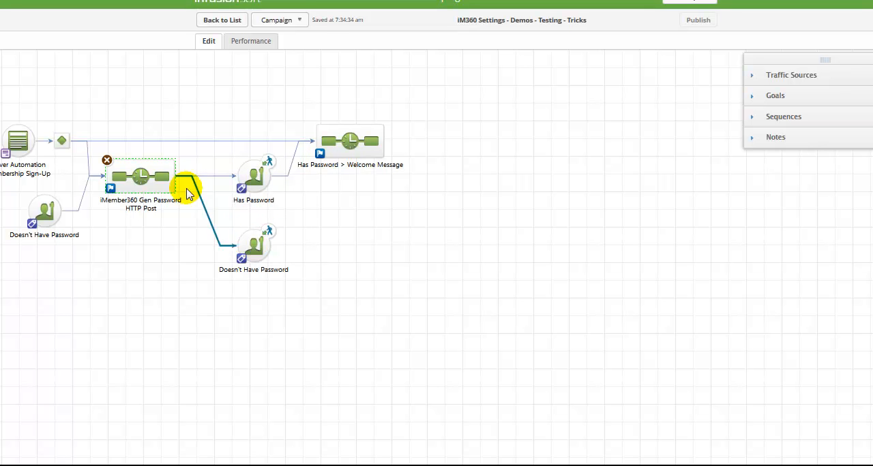
Step: Open the *iM360 PW Check action set and examine the condition for applying the iM360 Password Set tag
double_click(141, 179)
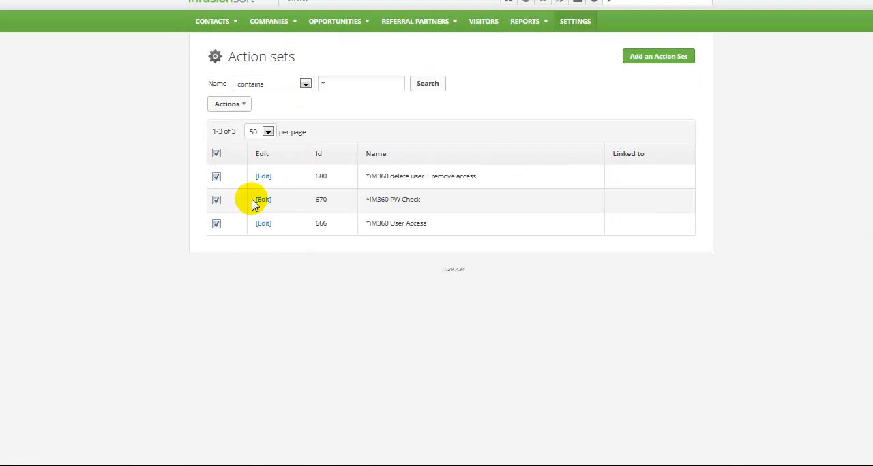
left_click(263, 199)
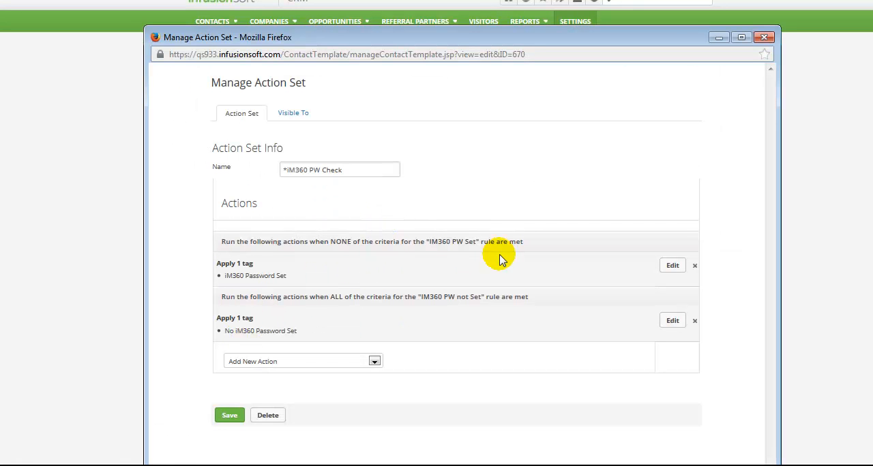
left_click_drag(287, 276, 247, 280)
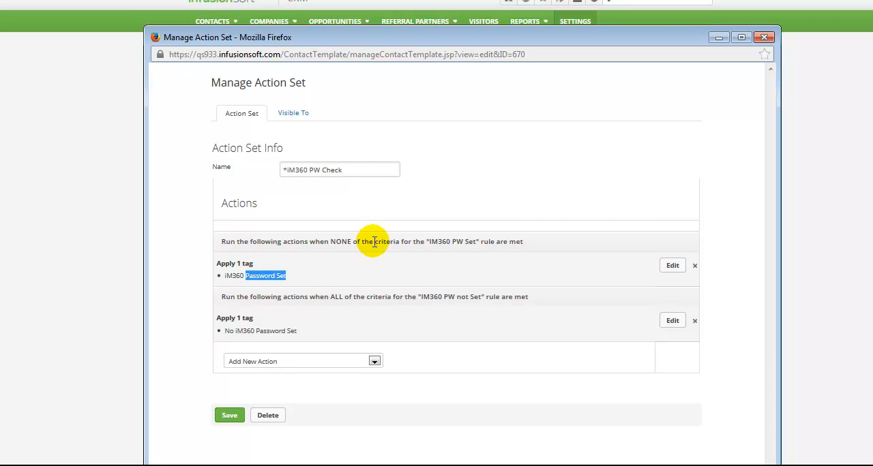
left_click_drag(341, 242, 418, 270)
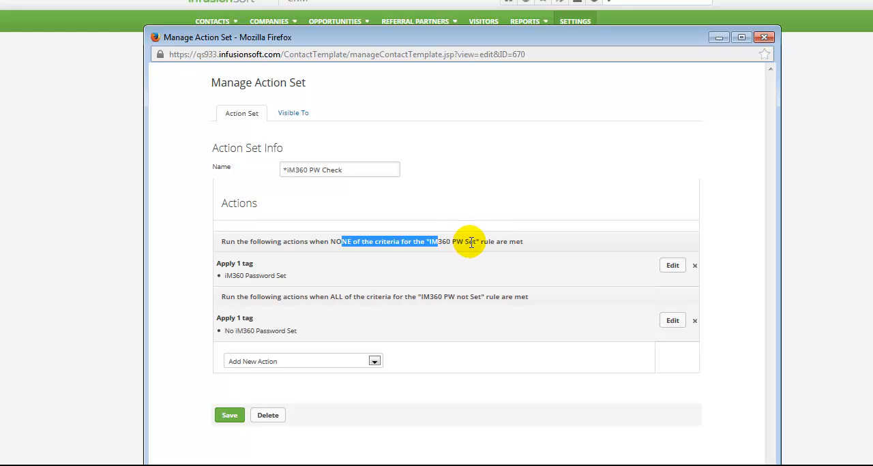
Step: Review the IM360 PW Set rule with None as its match condition, and save the rule and its tag action
left_click(671, 266)
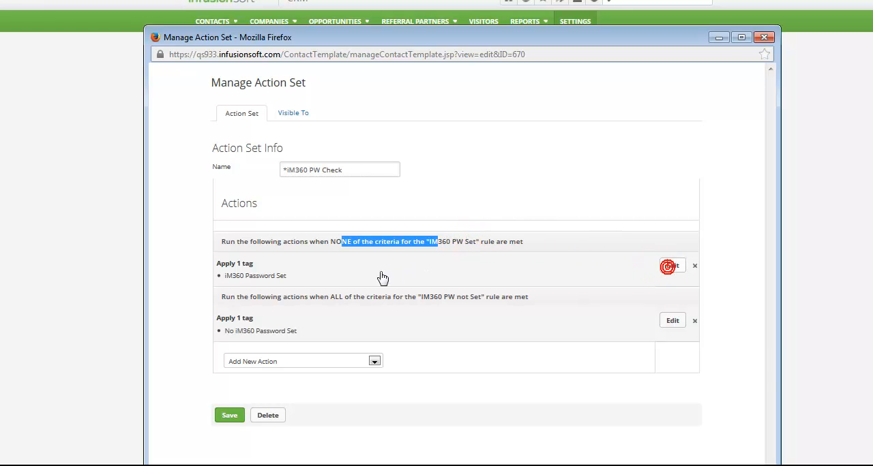
left_click(372, 378)
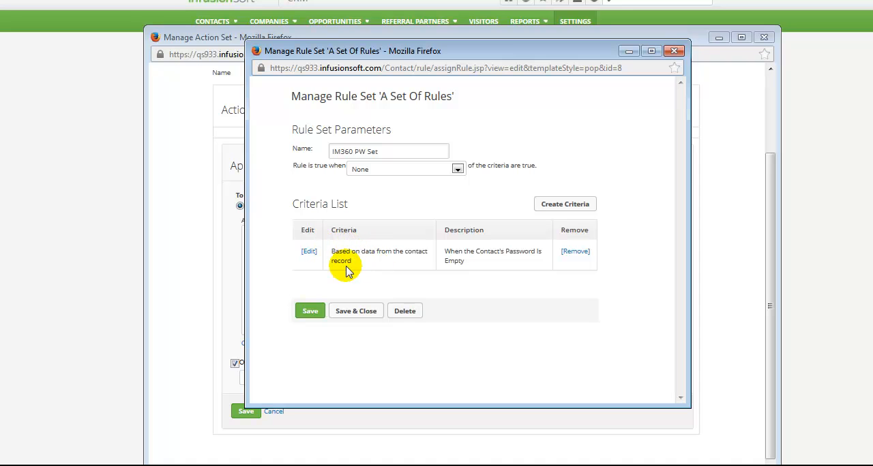
left_click_drag(445, 252, 477, 262)
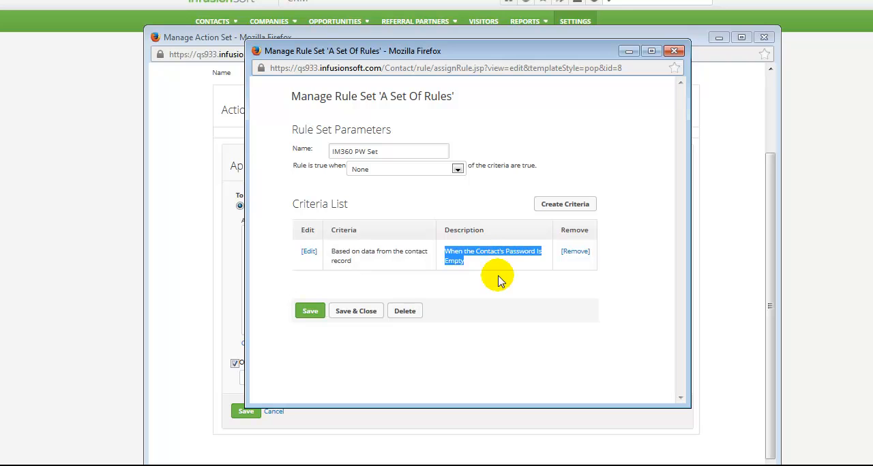
left_click(369, 176)
left_click(378, 171)
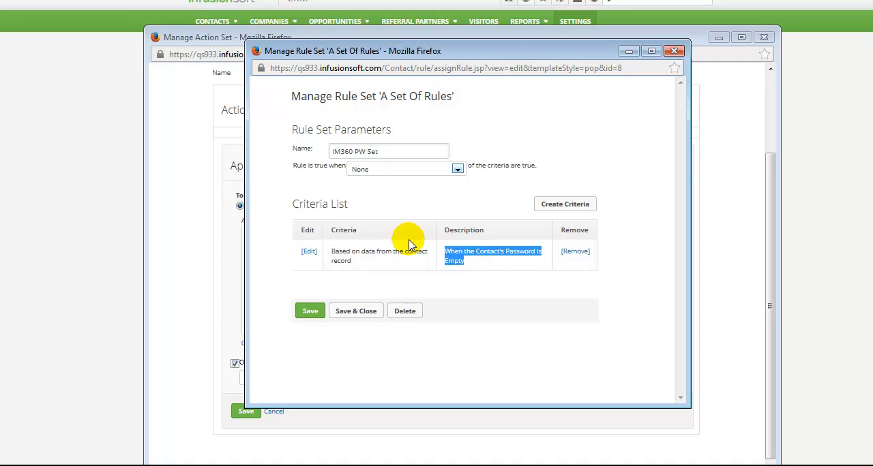
left_click(497, 265)
left_click_drag(454, 261, 460, 261)
triple_click(458, 261)
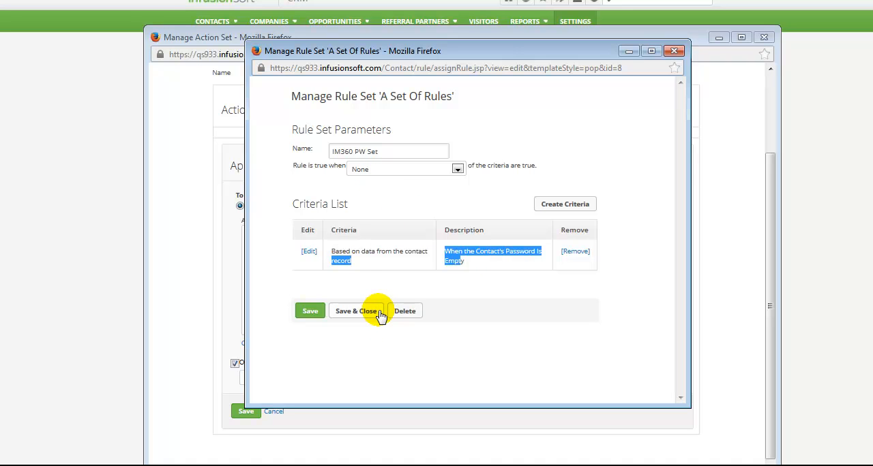
left_click(310, 312)
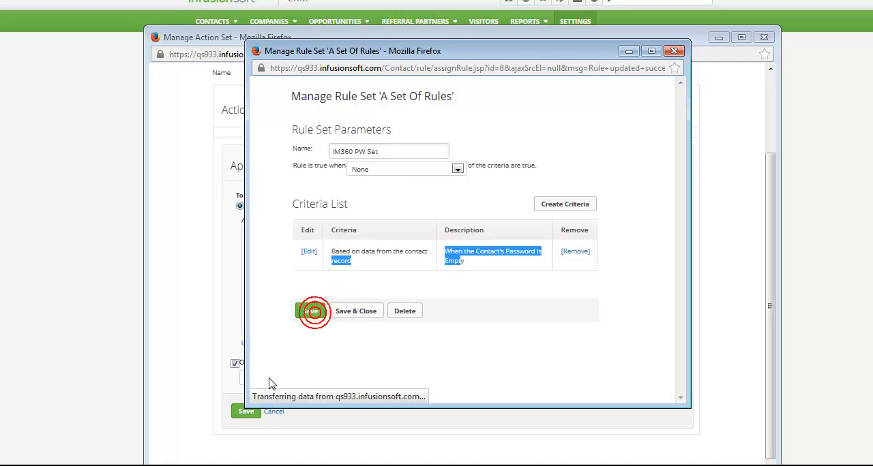
left_click(351, 331)
left_click(244, 412)
left_click_drag(298, 275, 225, 276)
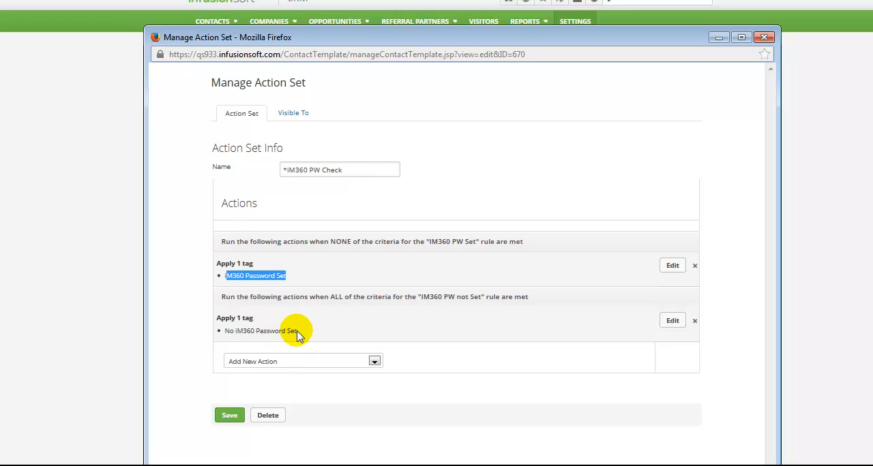
Step: Review and save the IM360 PW not Set rule and its tag action, including the *iM360 PW Check action set
left_click(331, 296)
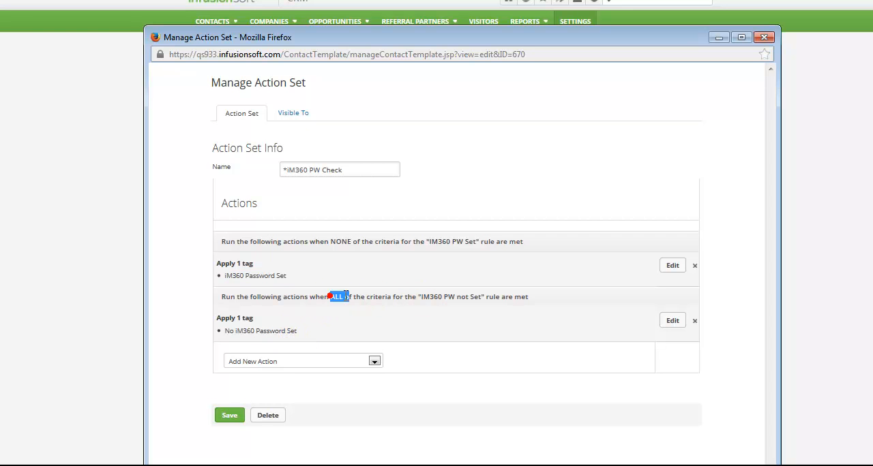
left_click_drag(330, 297, 452, 303)
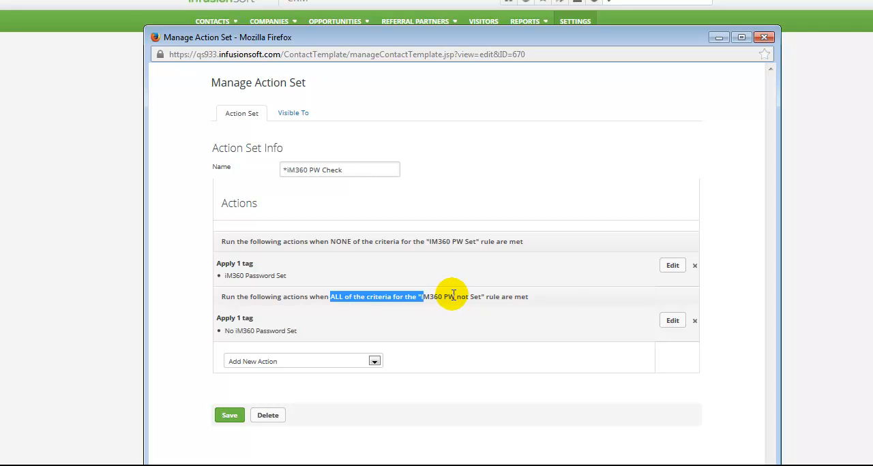
left_click(671, 322)
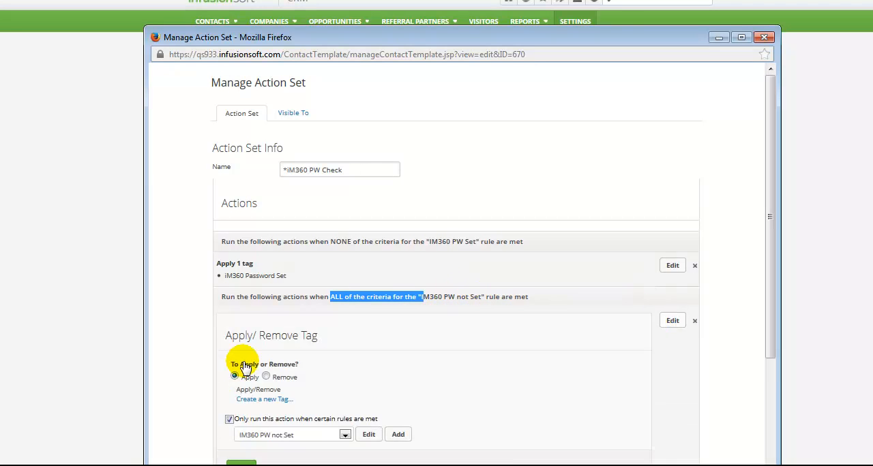
scroll(448, 376, "down", 2)
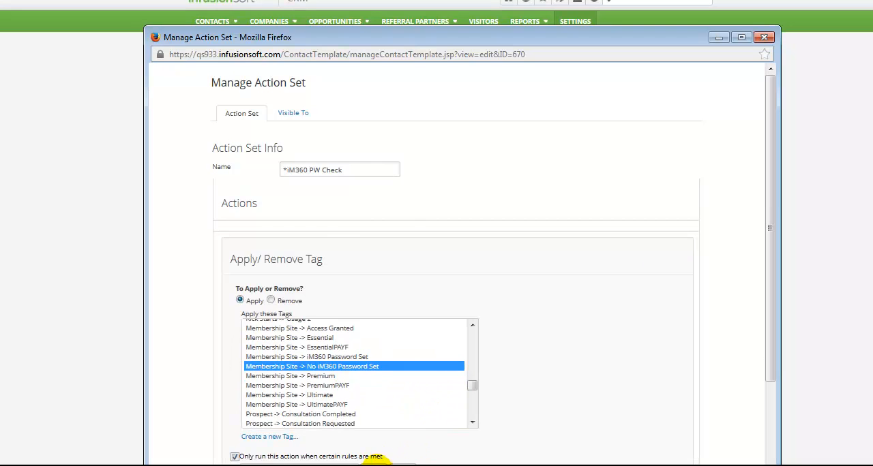
left_click(379, 461)
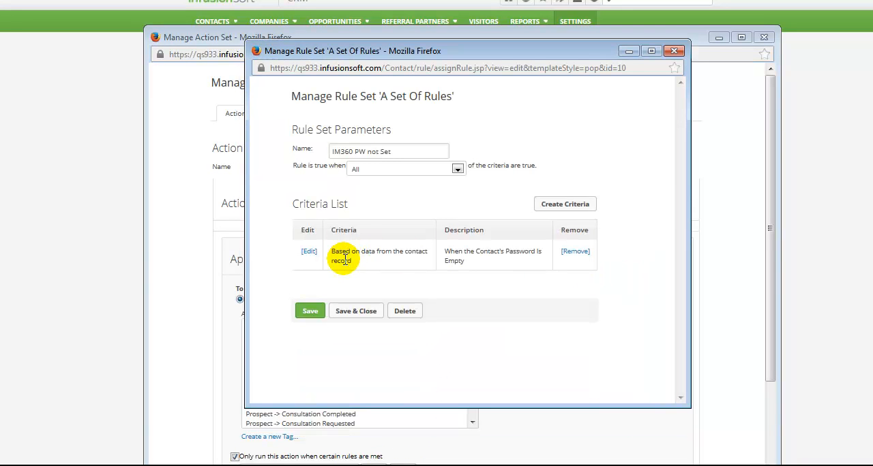
left_click(470, 259)
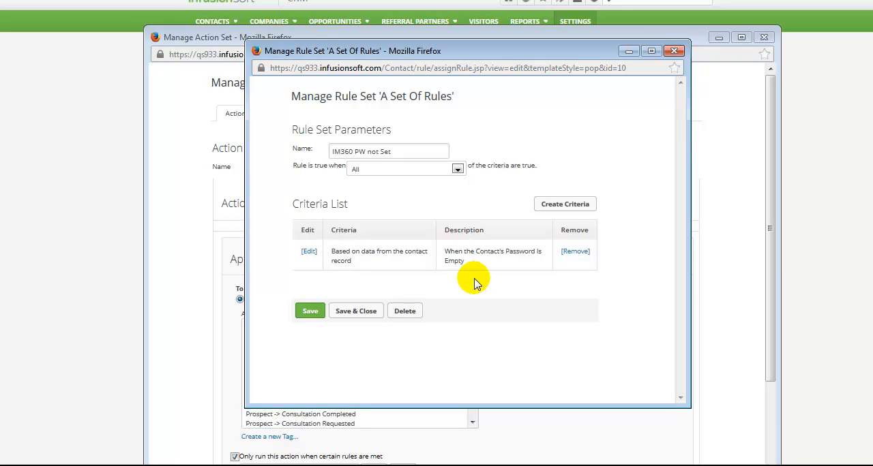
left_click(357, 311)
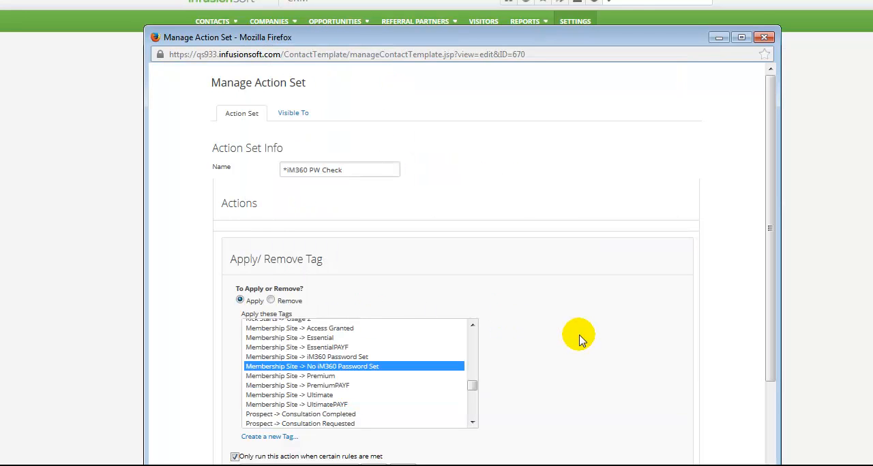
scroll(579, 340, "down", 3)
left_click(235, 417)
left_click_drag(314, 336, 223, 331)
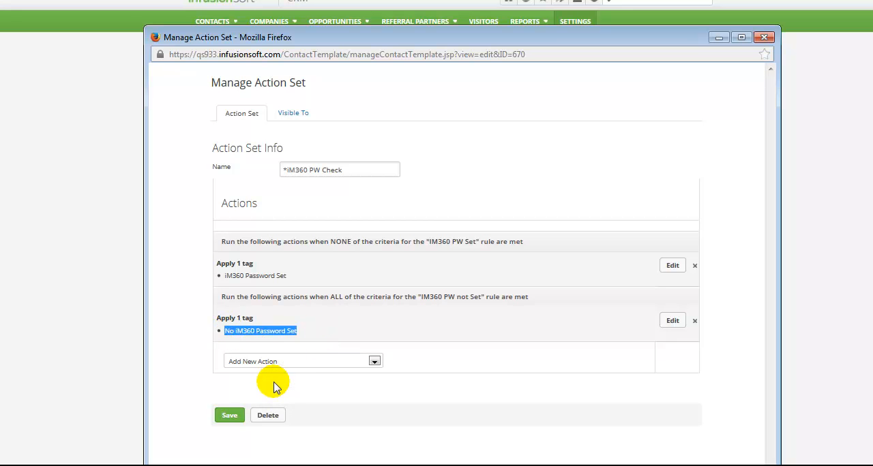
left_click(225, 418)
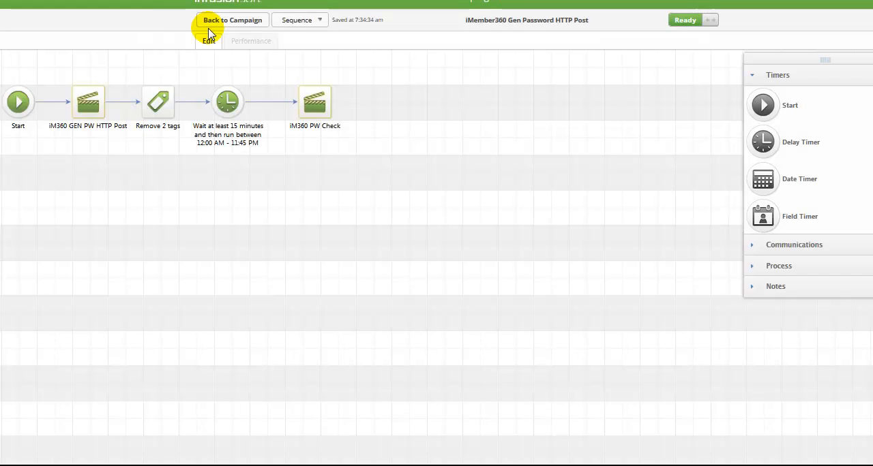
Step: Return to the campaign and check which tag achieves the Has Password goal, closing its configuration without saving
left_click(222, 22)
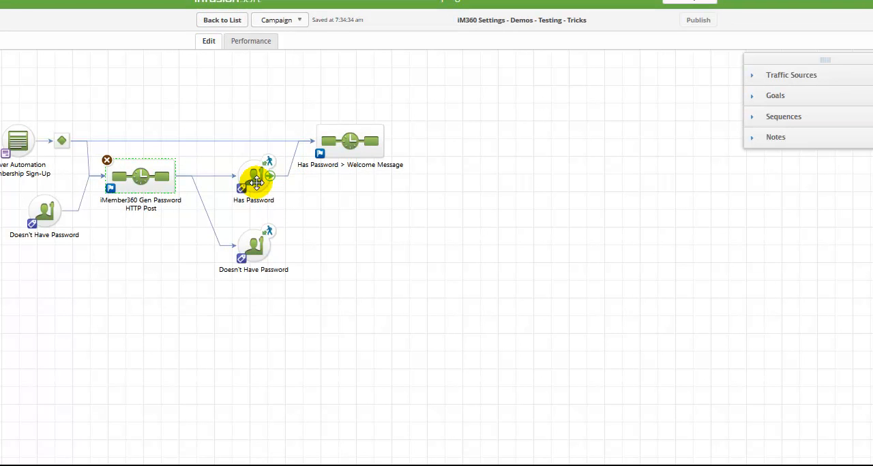
left_click(254, 181)
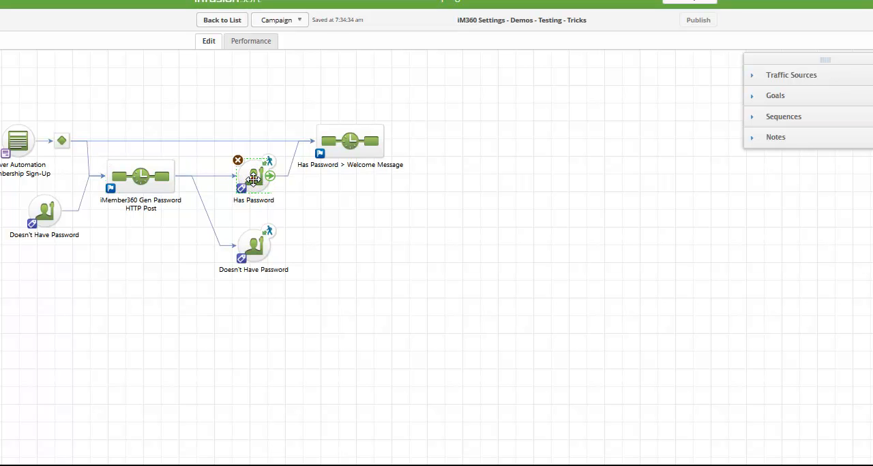
double_click(253, 179)
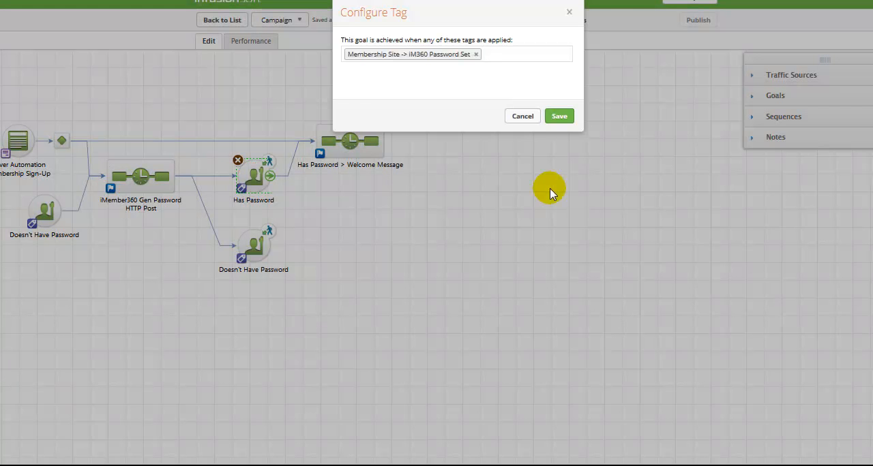
left_click(518, 118)
Step: Check which tag the Has Password > Welcome Message sequence removes, leaving the tag configuration unsaved
double_click(335, 140)
left_click(151, 122)
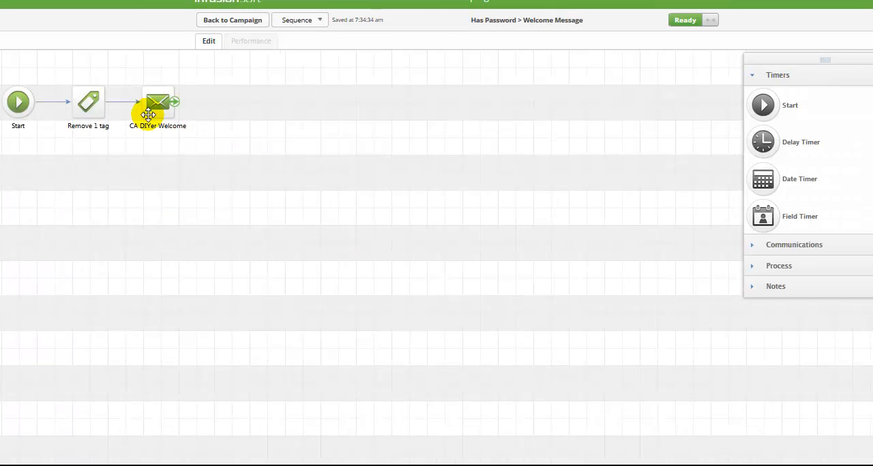
left_click(95, 109)
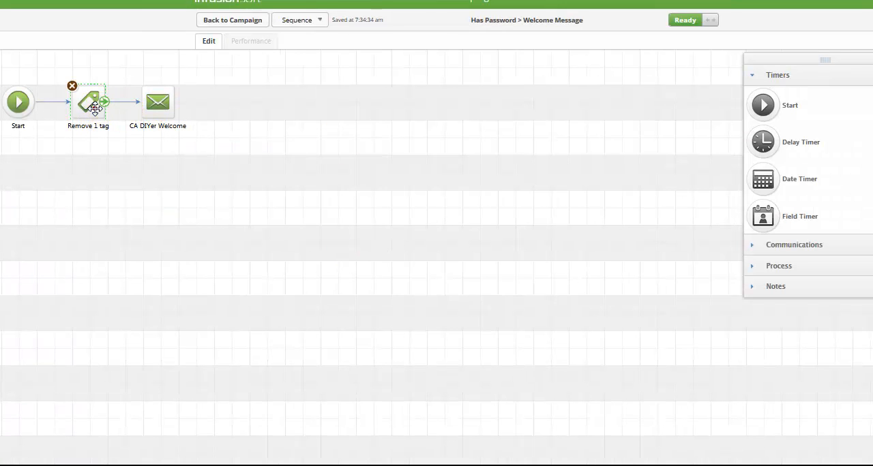
double_click(94, 109)
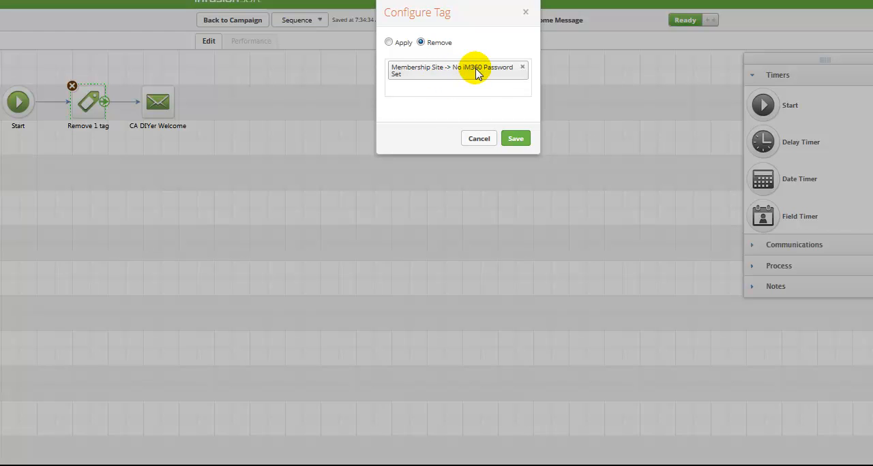
left_click(477, 141)
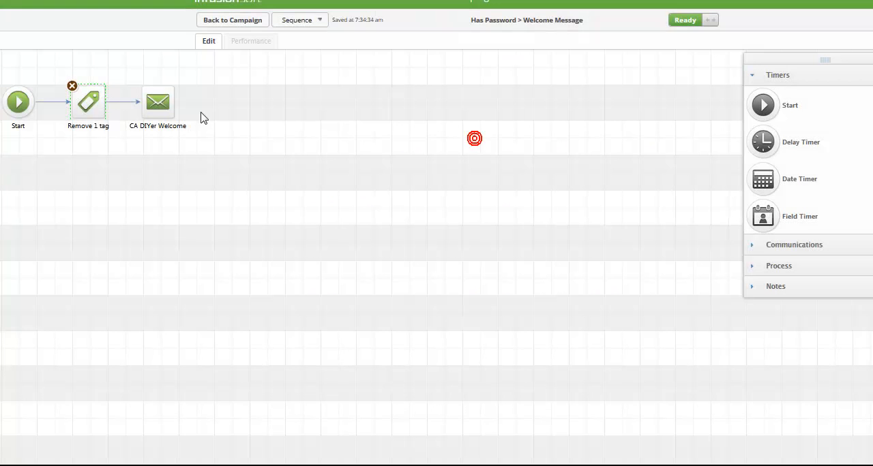
Step: Examine the login credential merge fields in the CA DIYer Welcome email and return to the campaign
double_click(157, 102)
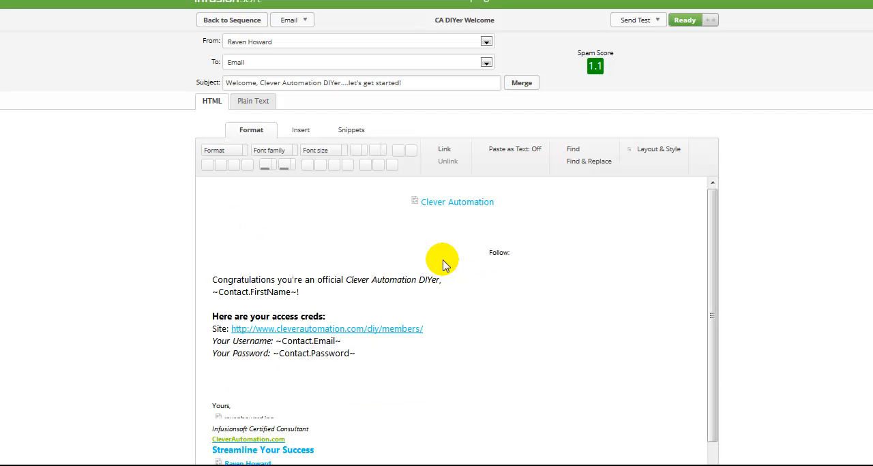
left_click(367, 362)
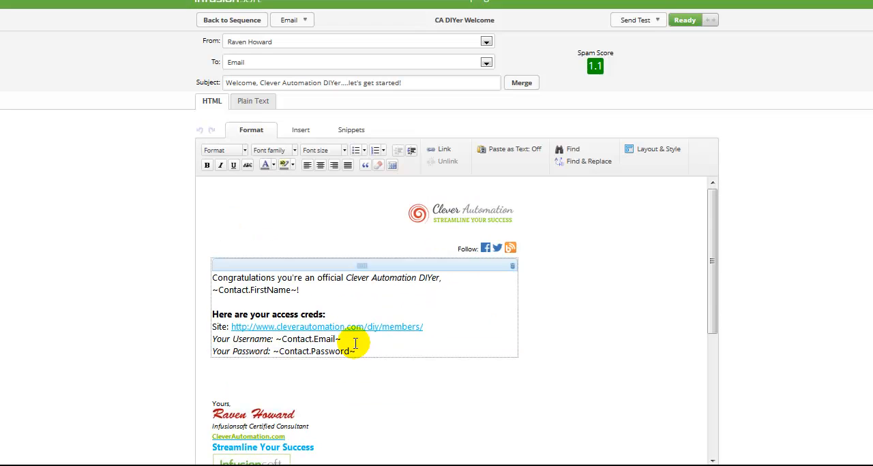
left_click(520, 149)
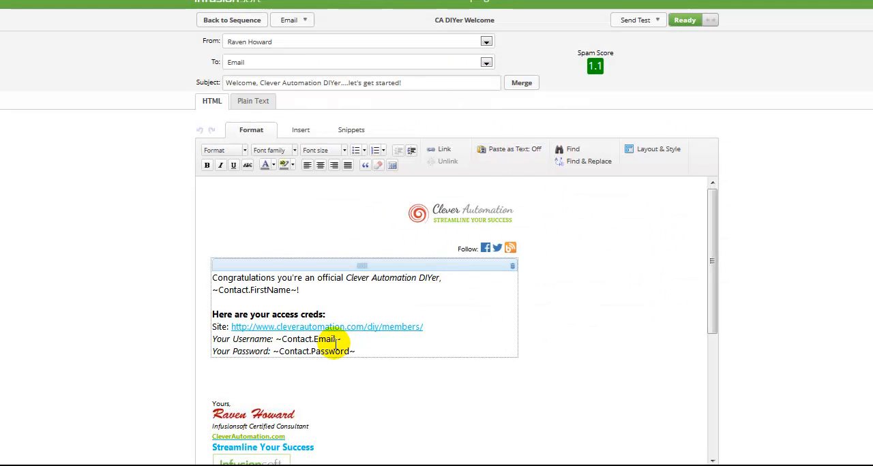
left_click(230, 21)
left_click(214, 26)
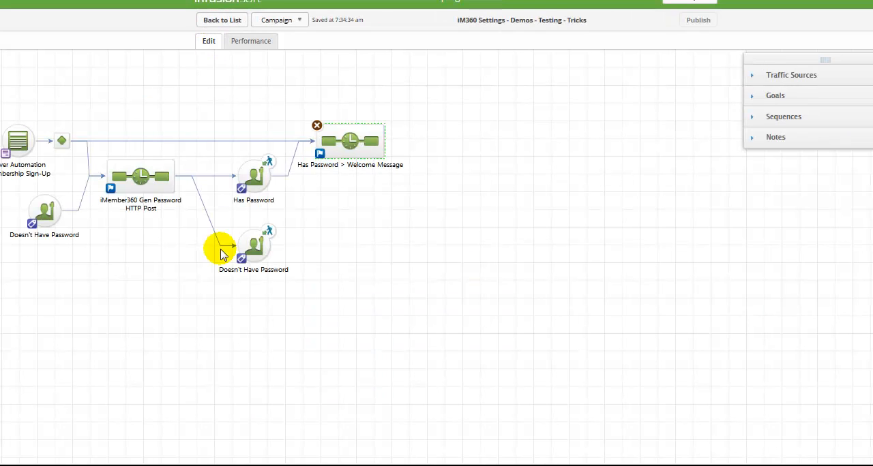
Step: Look over the iMember360 Gen Password HTTP Post sequence again, return to the campaign, and check the dashboard's No Password Set stat
double_click(137, 180)
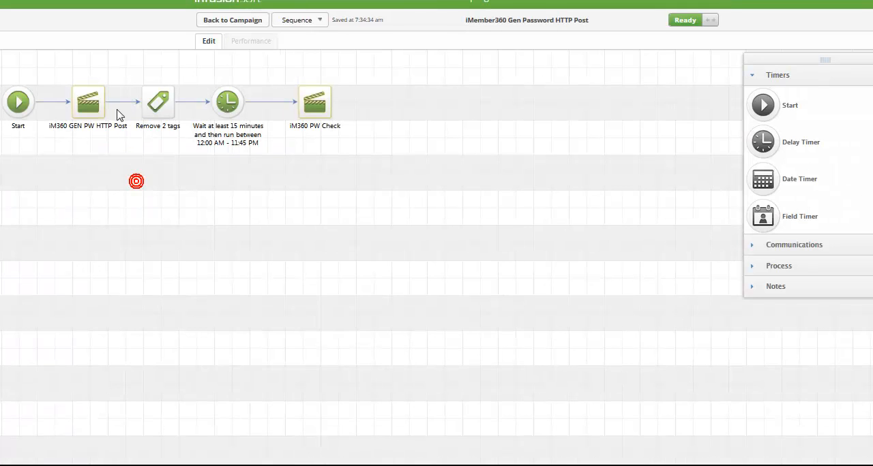
left_click(237, 21)
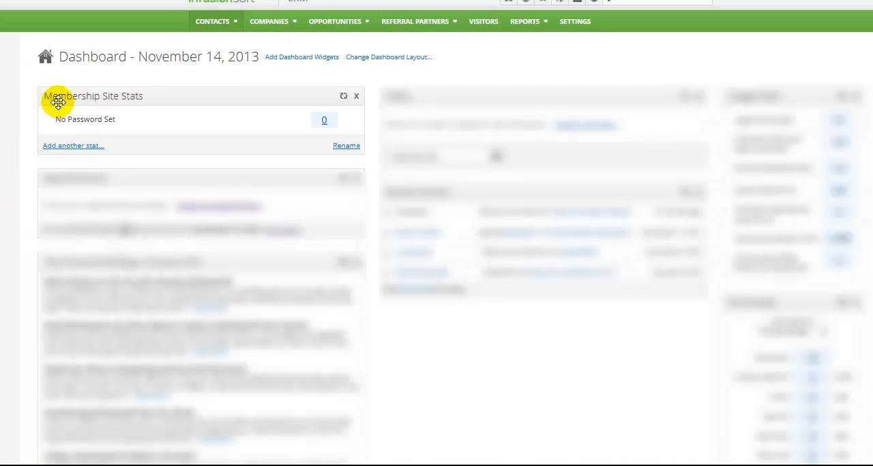
mouse_move(79, 122)
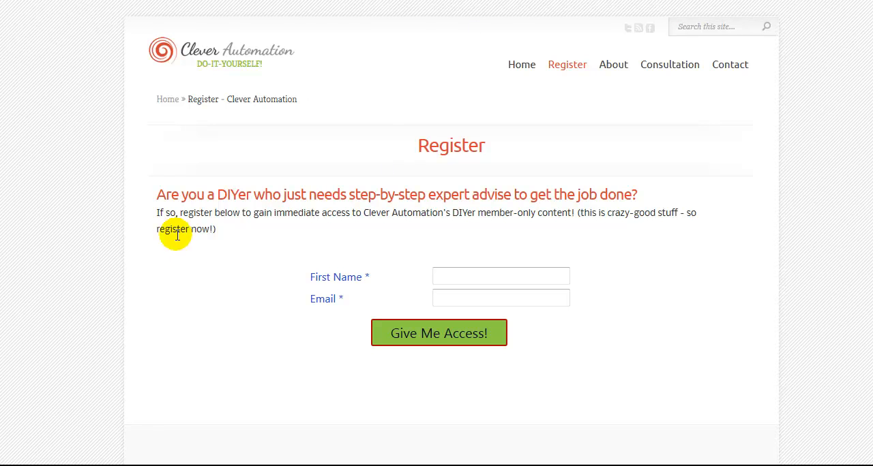
Step: Fill in a test contact's first name and email on the Clever Automation registration form and submit it for access
left_click(454, 274)
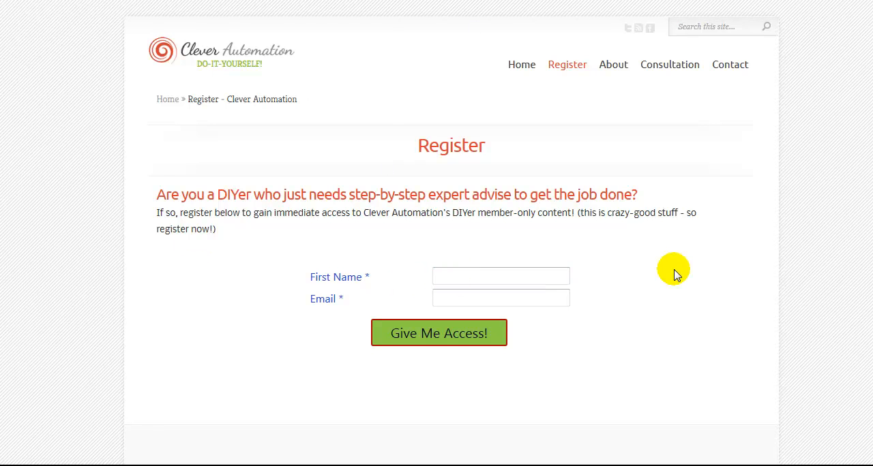
type("Cle")
key("Tab")
type("Clever")
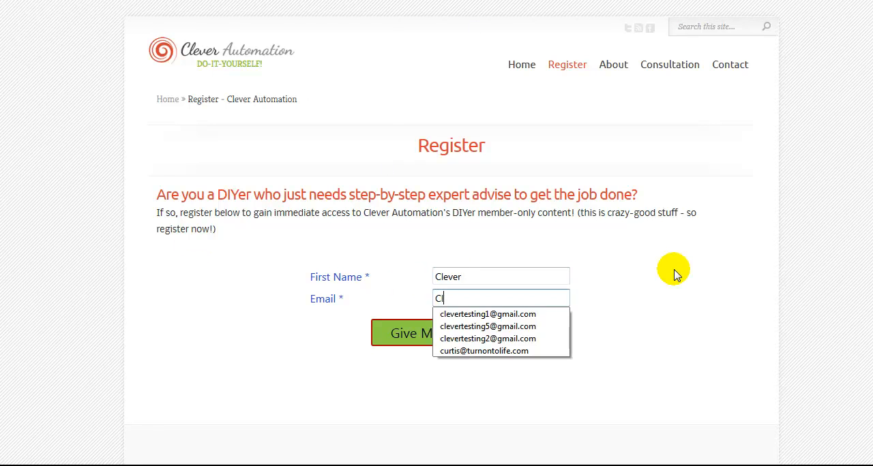
key("Down")
key("Return")
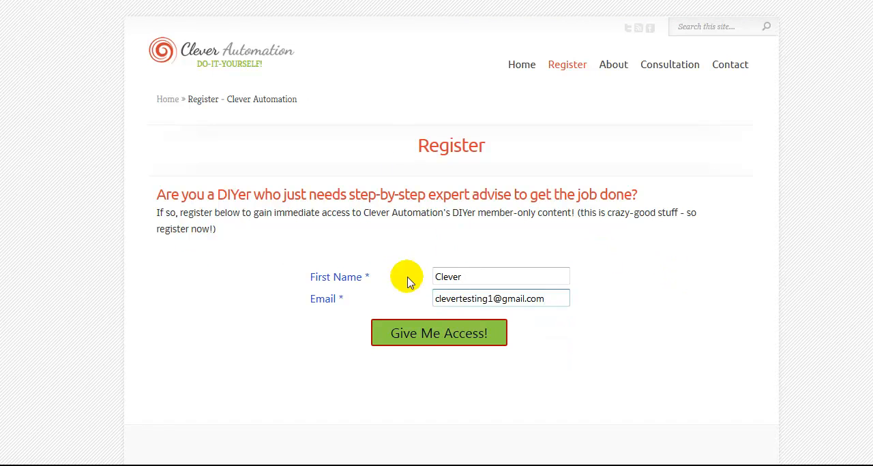
left_click(436, 339)
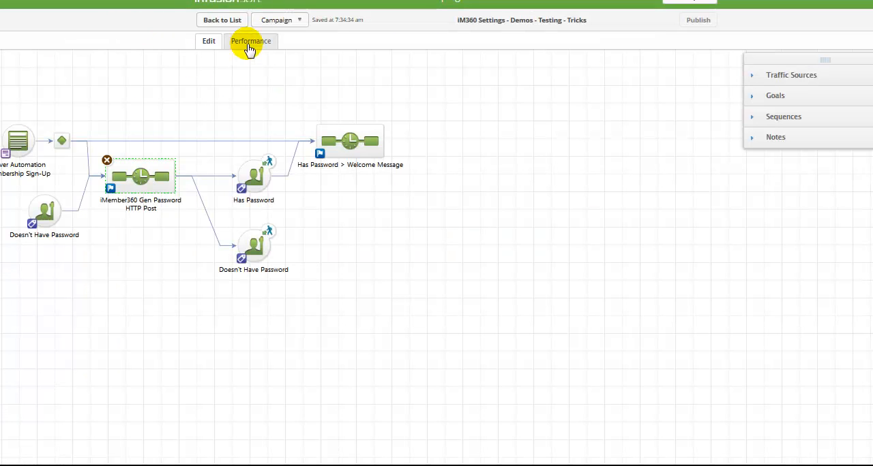
Step: From the campaign's performance view, open the record of the contact active in the iMember360 Gen Password HTTP Post sequence
left_click(251, 42)
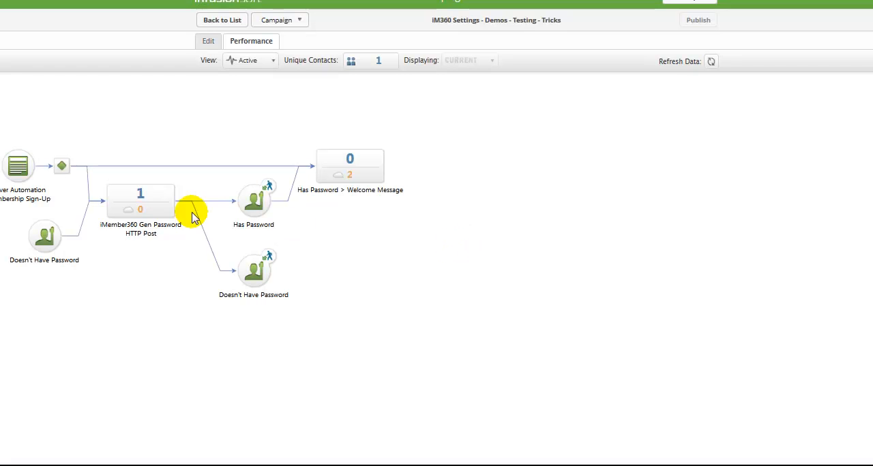
mouse_move(146, 195)
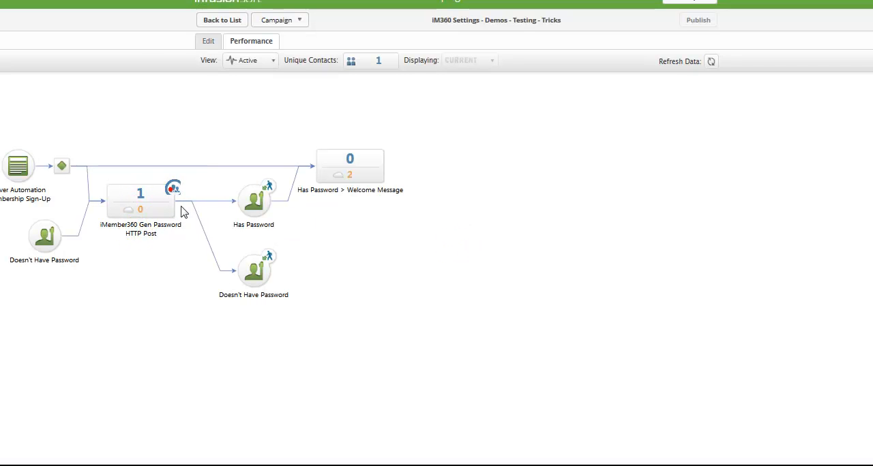
left_click(236, 278)
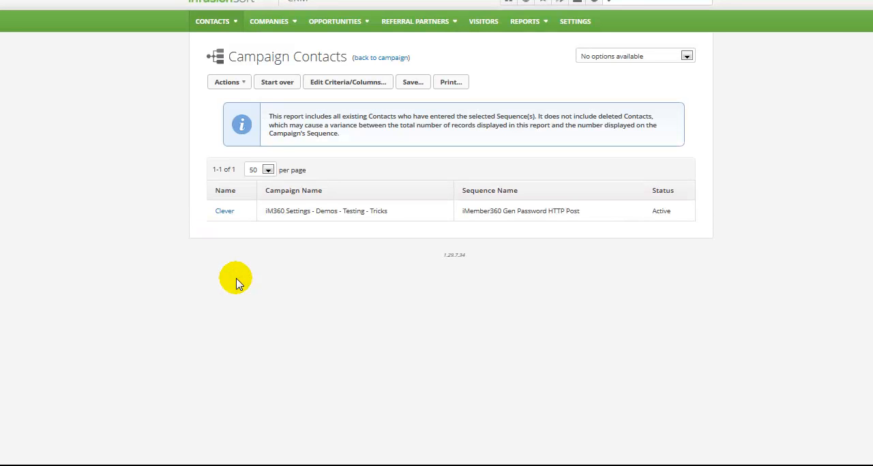
left_click(223, 217)
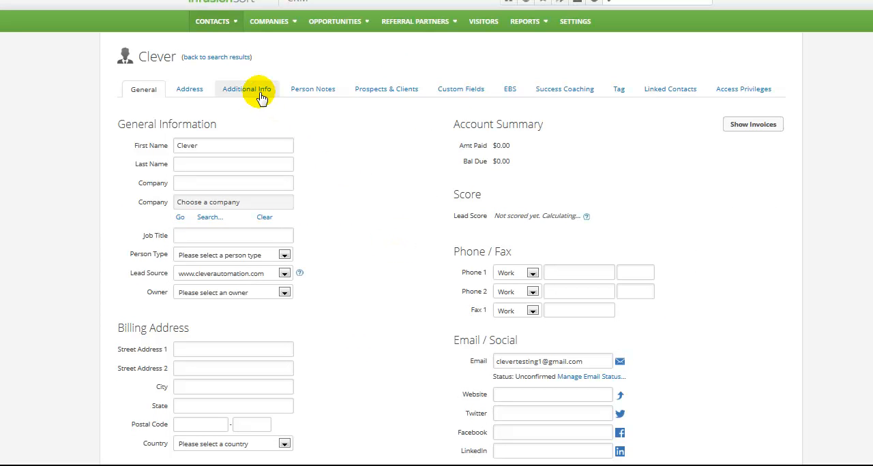
Step: Clear the generated password in the contact's additional information and save the record
left_click(230, 96)
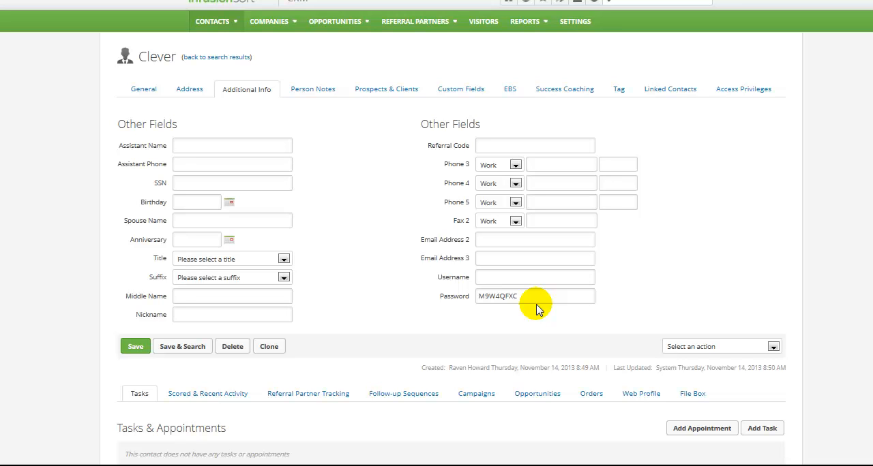
left_click_drag(526, 296, 389, 293)
key("BackSpace")
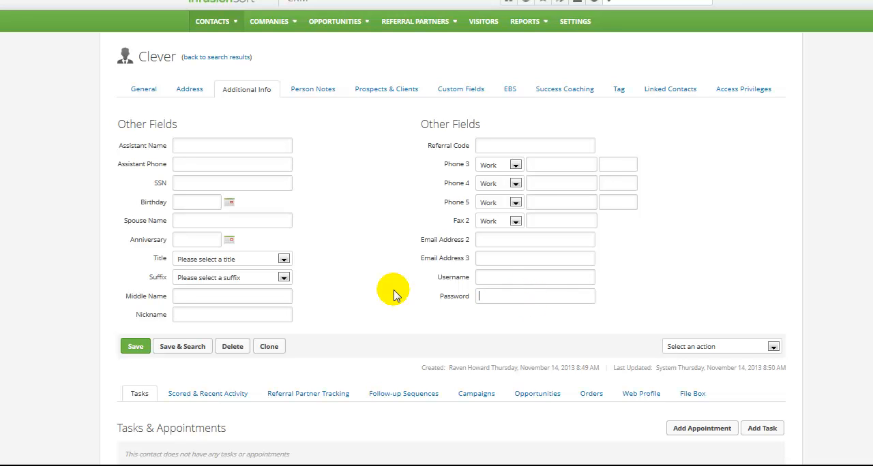
left_click(148, 356)
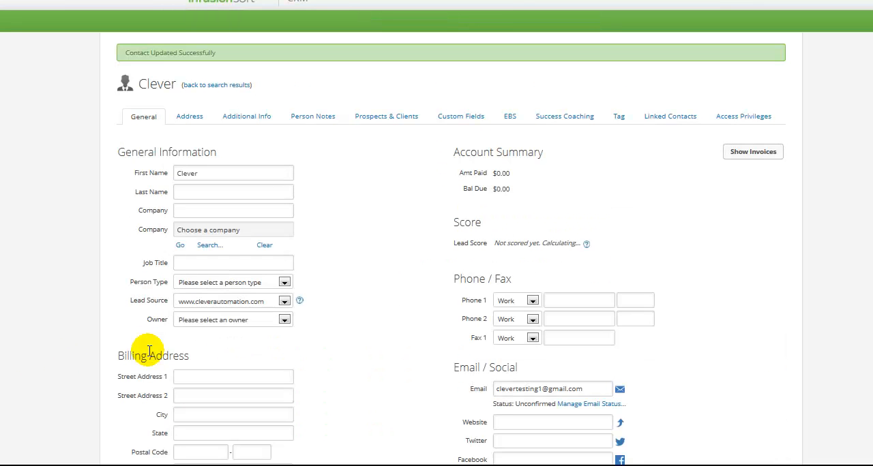
Step: Check the tags applied to the contact and its recent campaign history
scroll(399, 164, "down", 5)
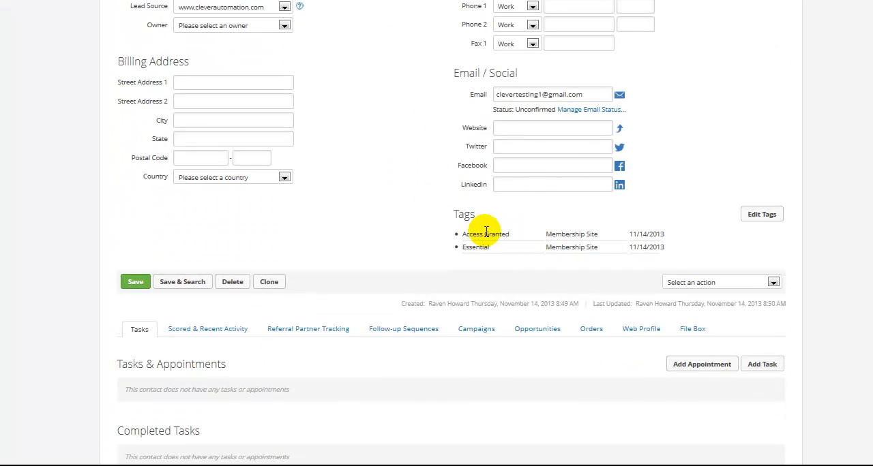
left_click(476, 329)
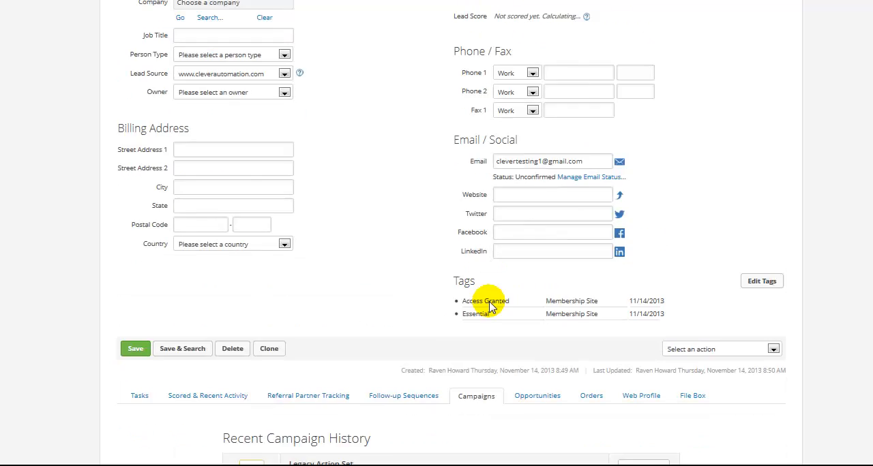
scroll(489, 306, "down", 5)
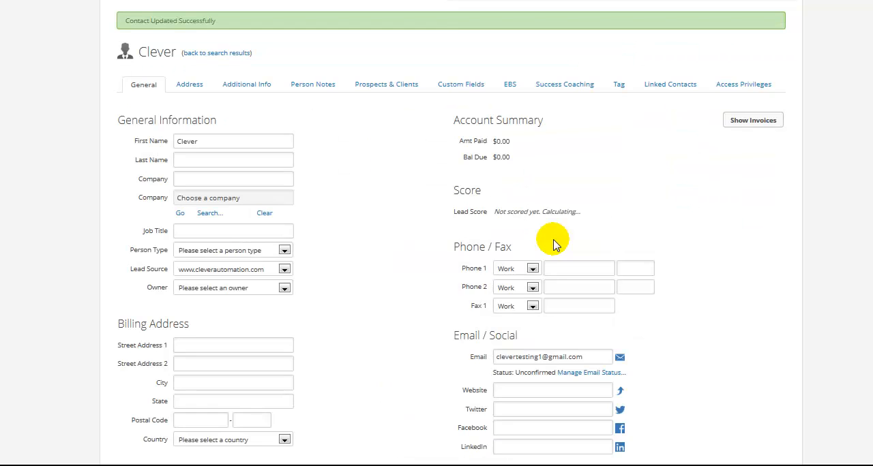
Step: Reopen the contact's campaign history and examine the upcoming action set from the iMember360 Gen Password HTTP Post sequence
scroll(553, 245, "down", 5)
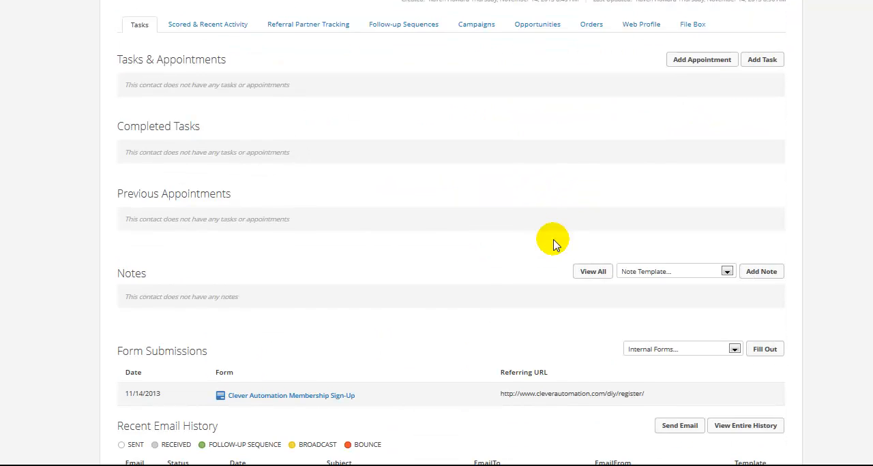
scroll(553, 245, "up", 1)
left_click(469, 252)
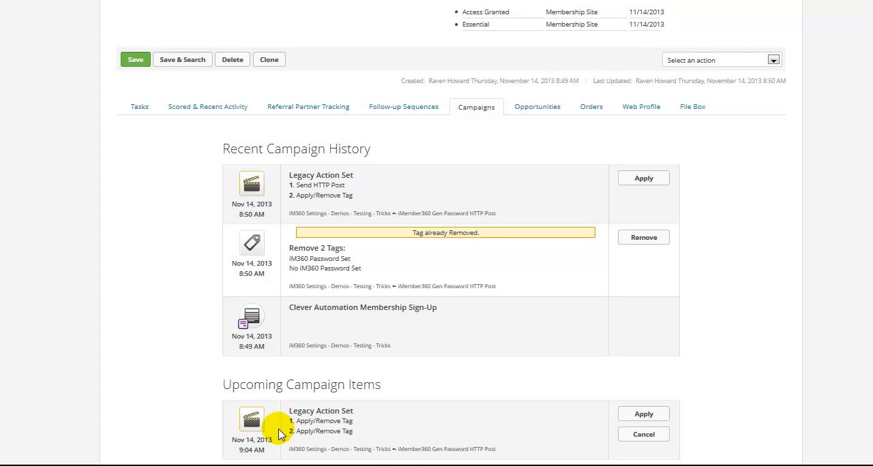
left_click_drag(333, 448, 493, 447)
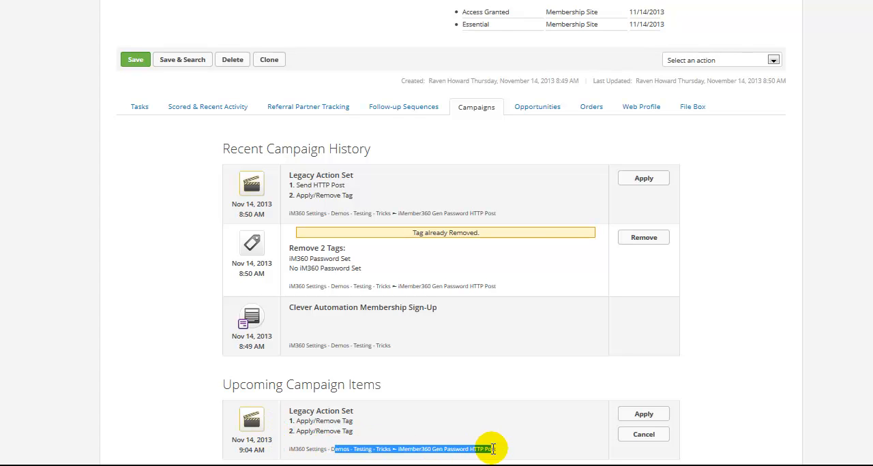
left_click(438, 216)
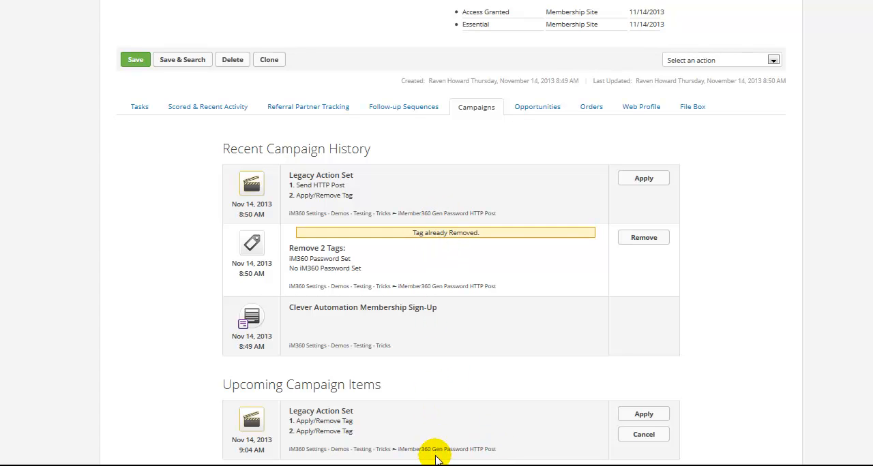
left_click_drag(412, 450, 509, 457)
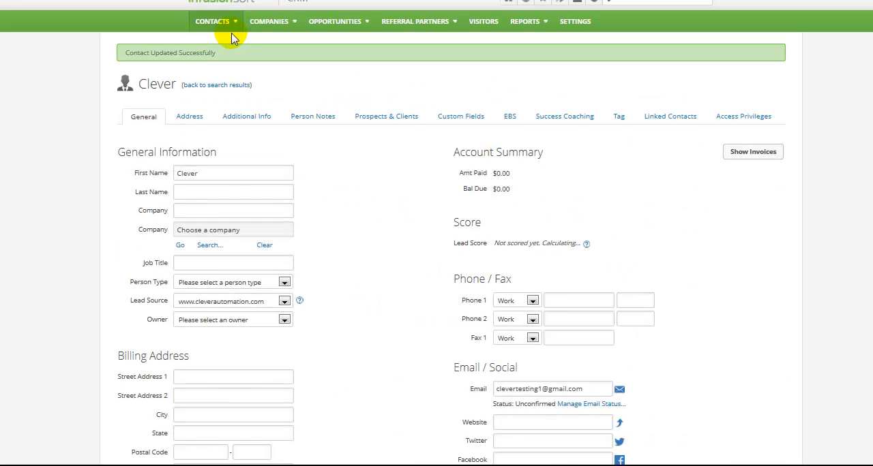
Step: Go to the Campaign Builder and reopen the iM360 Settings - Demos - Testing - Tricks campaign
mouse_move(266, 3)
right_click(383, 52)
left_click(451, 63)
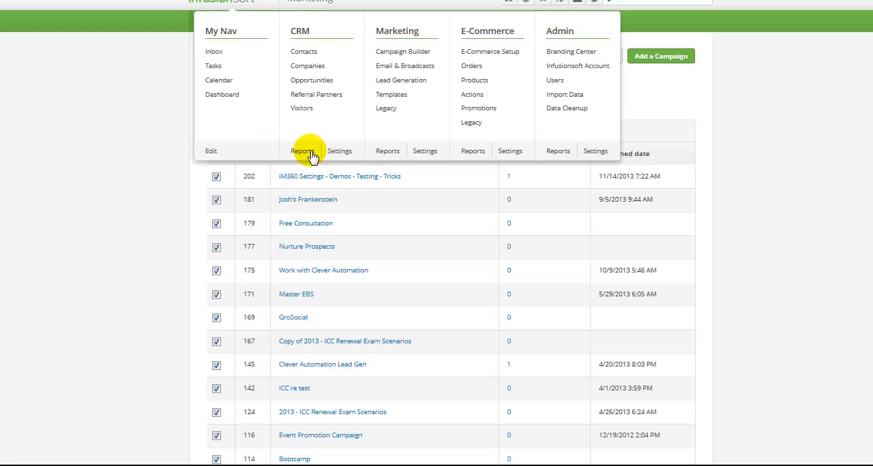
left_click(261, 186)
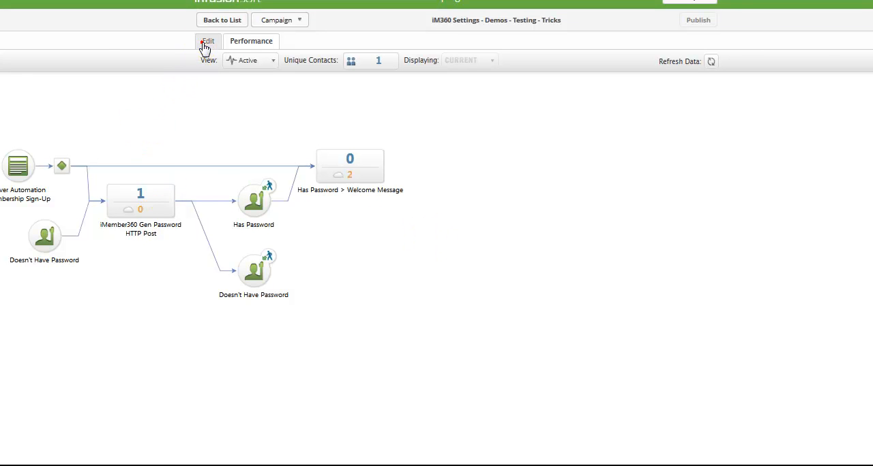
Step: Switch the campaign to edit mode and open the iMember360 Gen Password HTTP Post sequence
left_click(206, 42)
double_click(166, 184)
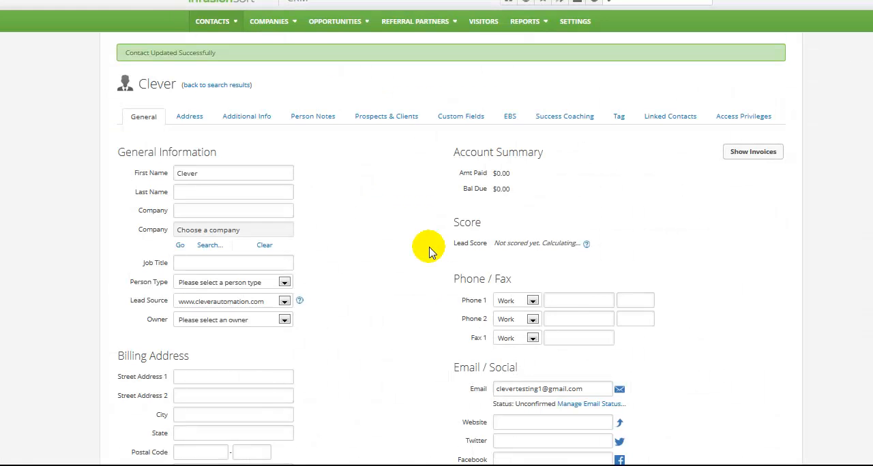
Step: On the contact's record, run the upcoming iMember360 Gen Password HTTP Post action set with two Apply/Remove Tag actions immediately
scroll(431, 247, "down", 3)
scroll(428, 252, "down", 4)
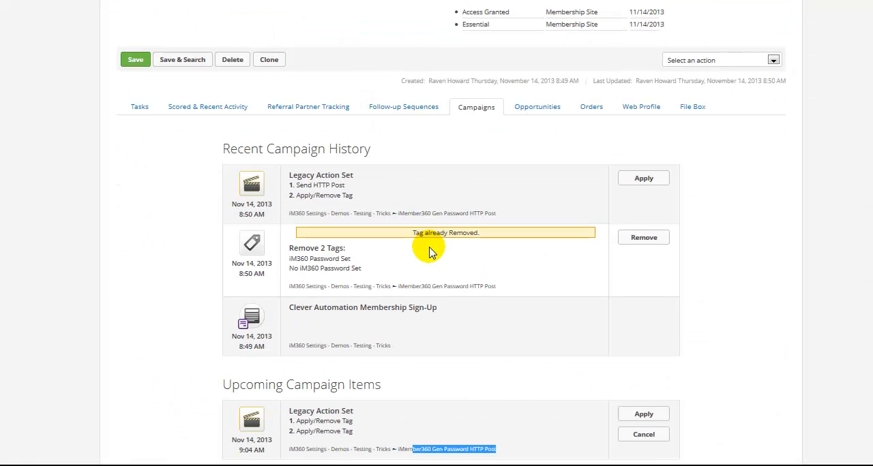
left_click(470, 452)
left_click_drag(444, 449, 494, 449)
left_click_drag(349, 431, 289, 423)
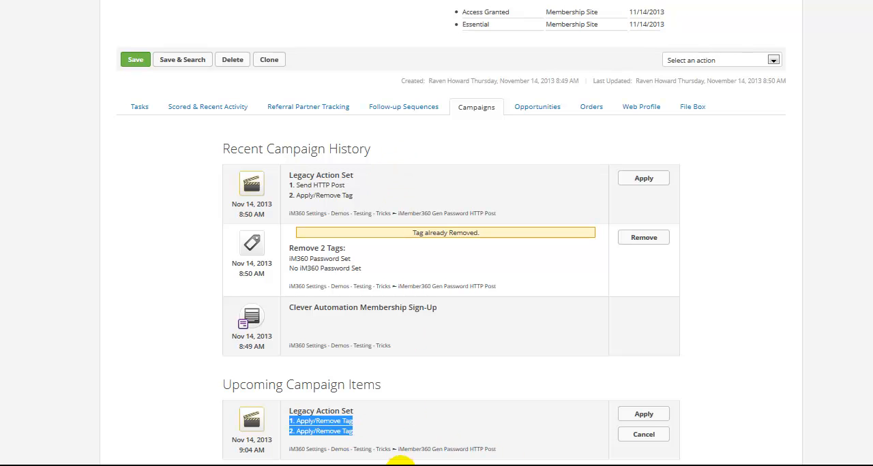
left_click(638, 417)
left_click(423, 202)
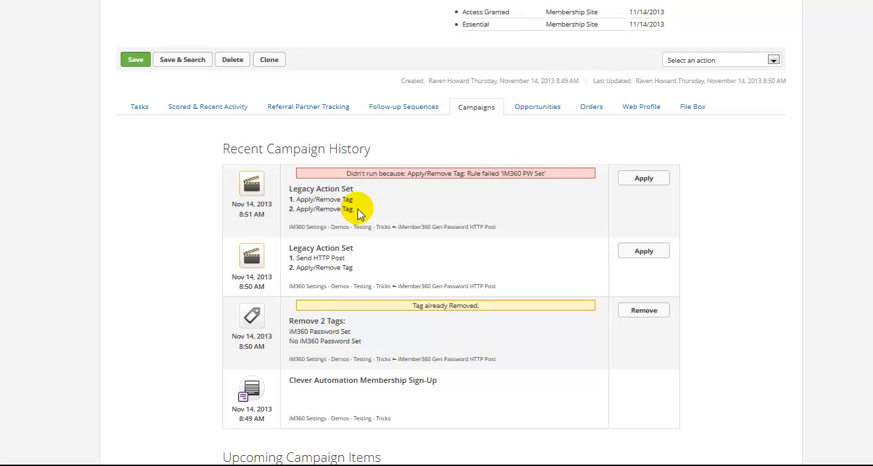
Step: Review the action set in the recent campaign history and check the contact's current tags
left_click_drag(289, 197, 382, 210)
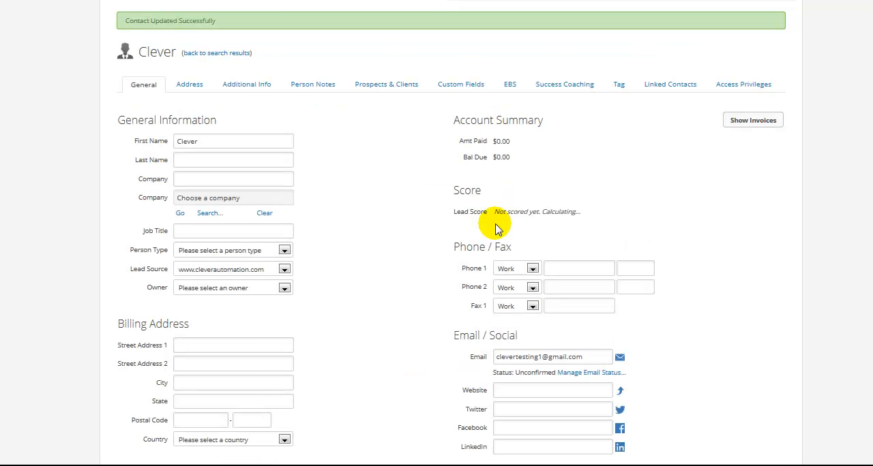
scroll(496, 219, "down", 7)
scroll(497, 219, "up", 3)
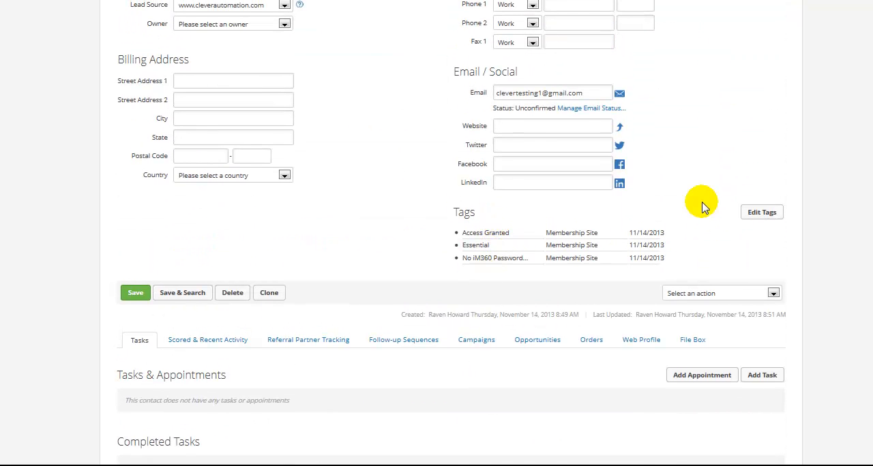
scroll(716, 208, "up", 5)
left_click(618, 117)
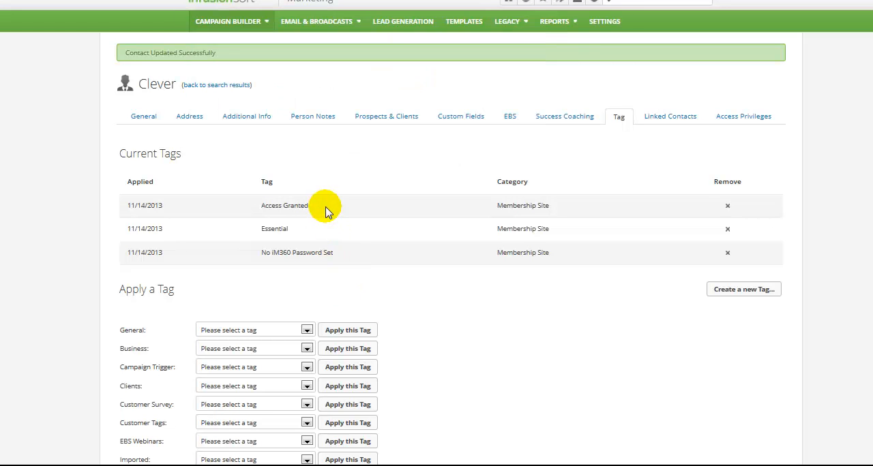
Step: Review the contact's upcoming campaign items and run the Legacy Action Set containing Send HTTP Post ahead of schedule
scroll(615, 271, "down", 10)
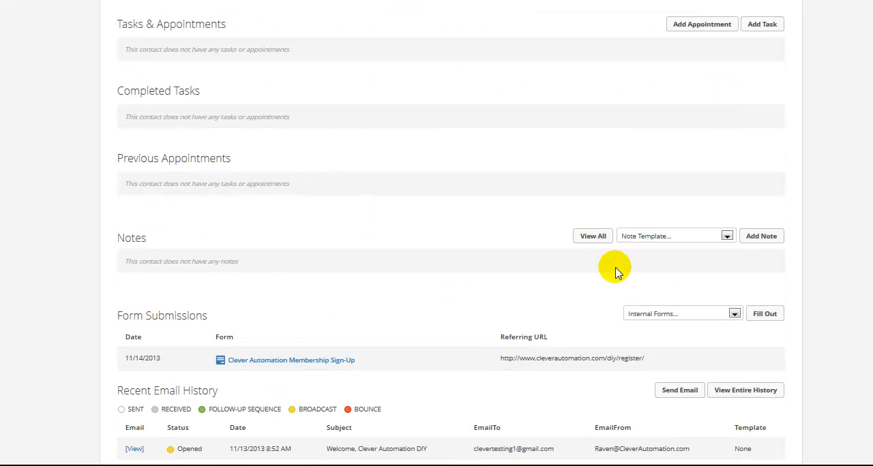
scroll(616, 271, "up", 10)
left_click(477, 417)
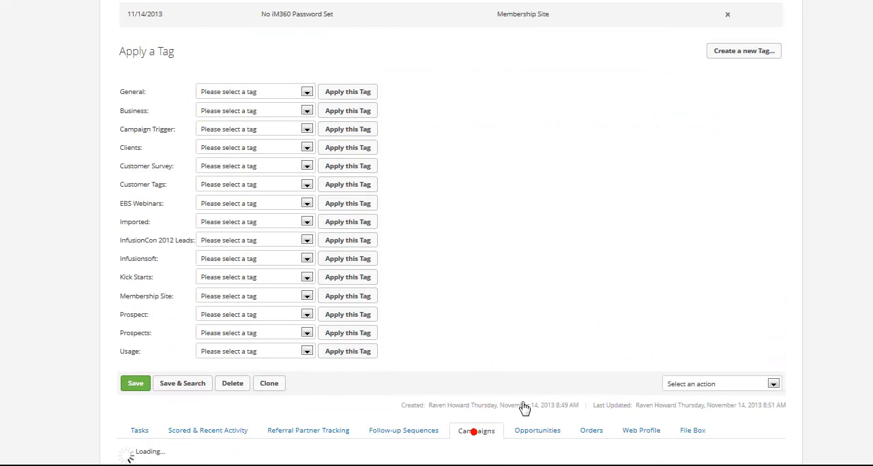
scroll(530, 394, "down", 1)
scroll(531, 394, "down", 10)
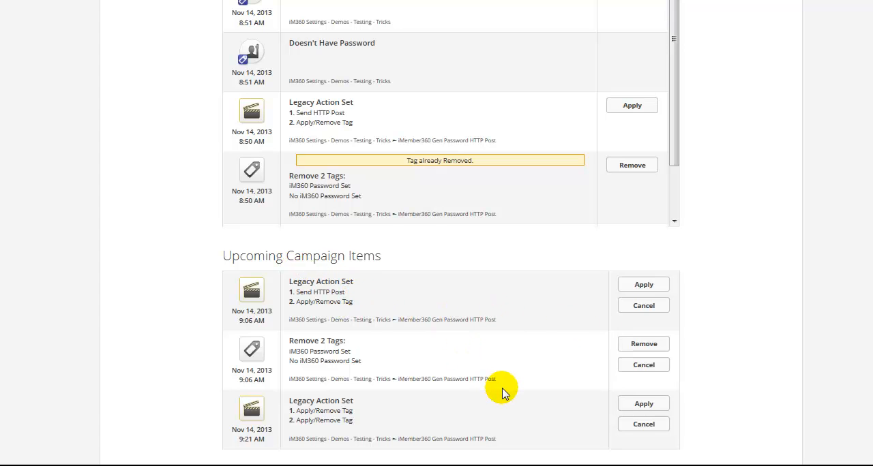
left_click_drag(363, 362, 286, 360)
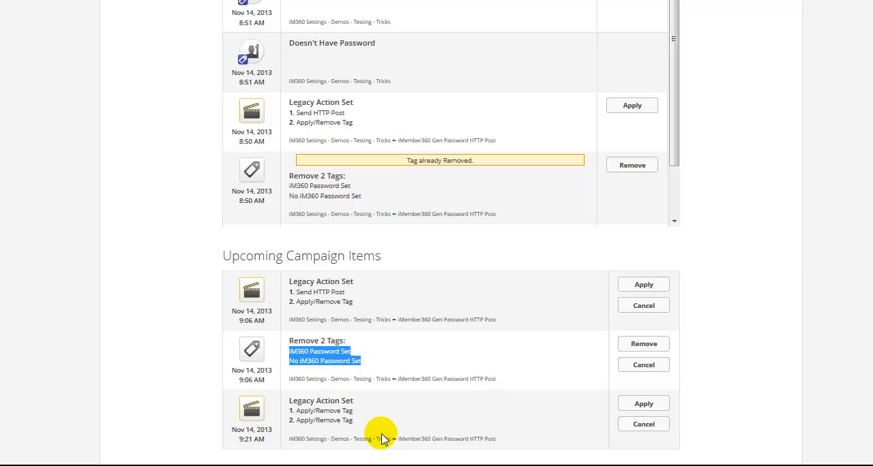
left_click(502, 442)
left_click_drag(503, 441, 413, 449)
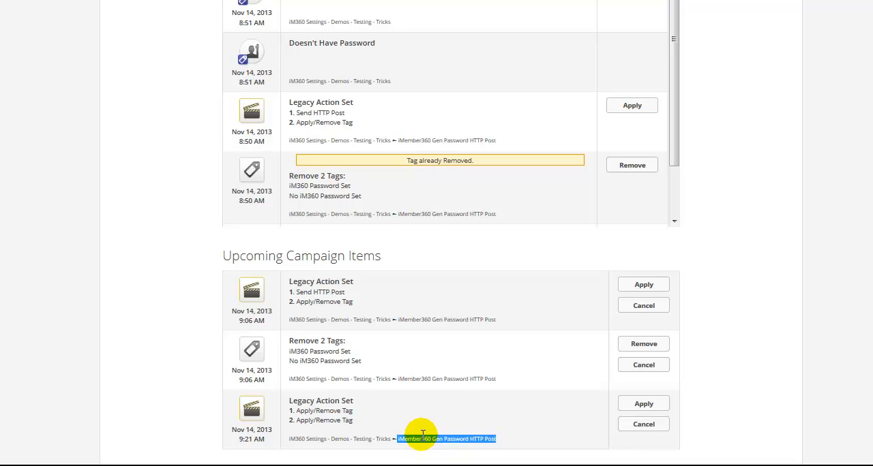
left_click(636, 285)
left_click(436, 201)
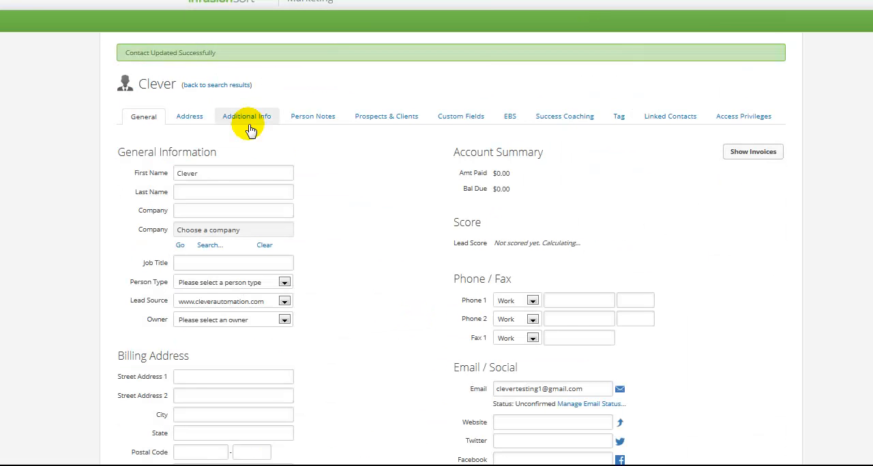
Step: Check the password field in the contact's additional information and the tags currently applied
left_click(245, 117)
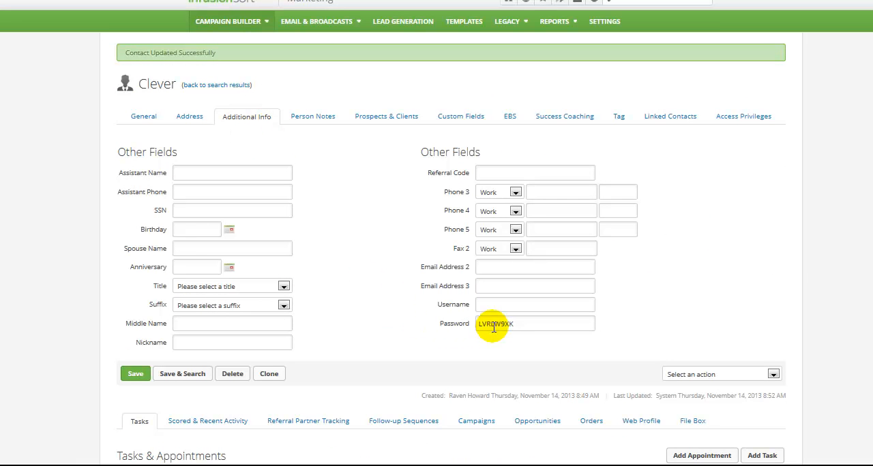
scroll(799, 264, "down", 1)
scroll(797, 261, "down", 2)
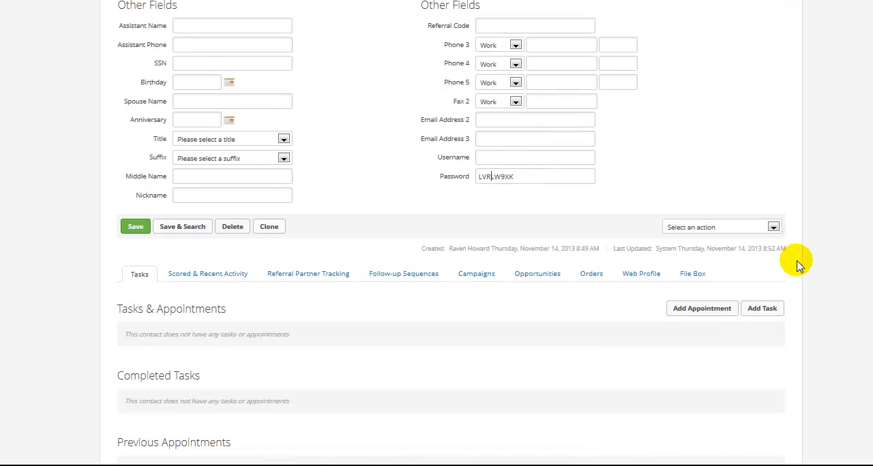
left_click(457, 275)
left_click(619, 116)
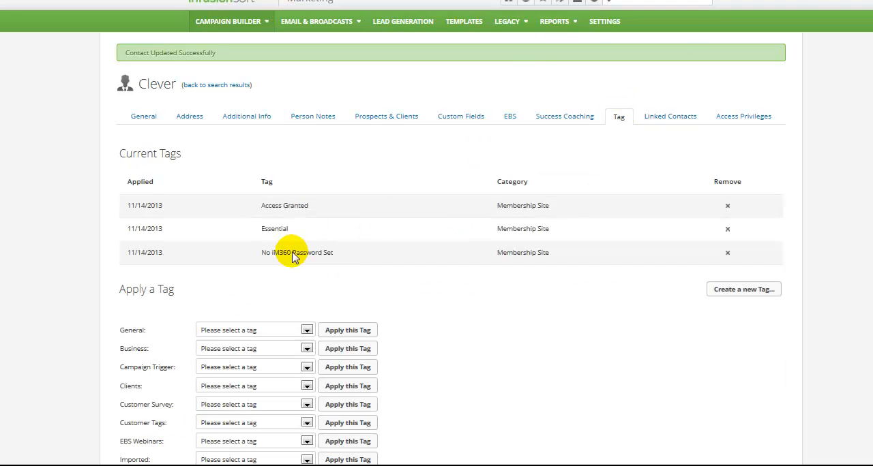
left_click(619, 116)
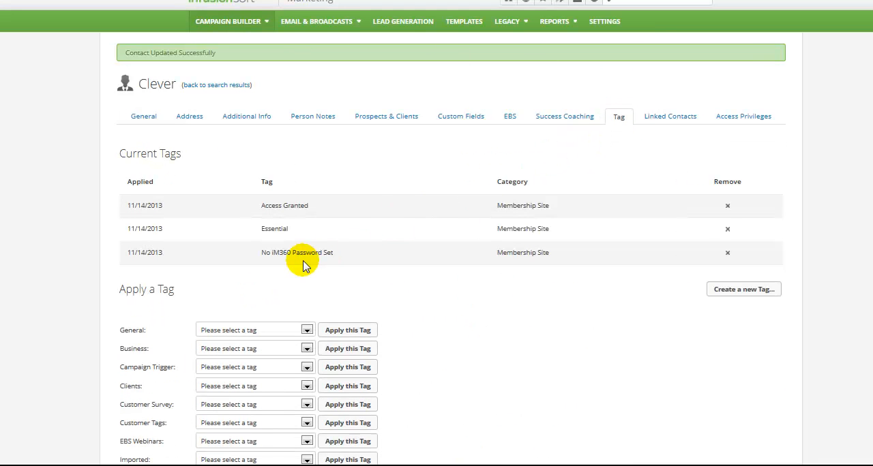
Step: Run the upcoming Remove 2 Tags item for iM360 Password Set and No iM360 Password Set, and check the contact's tags
scroll(414, 266, "down", 8)
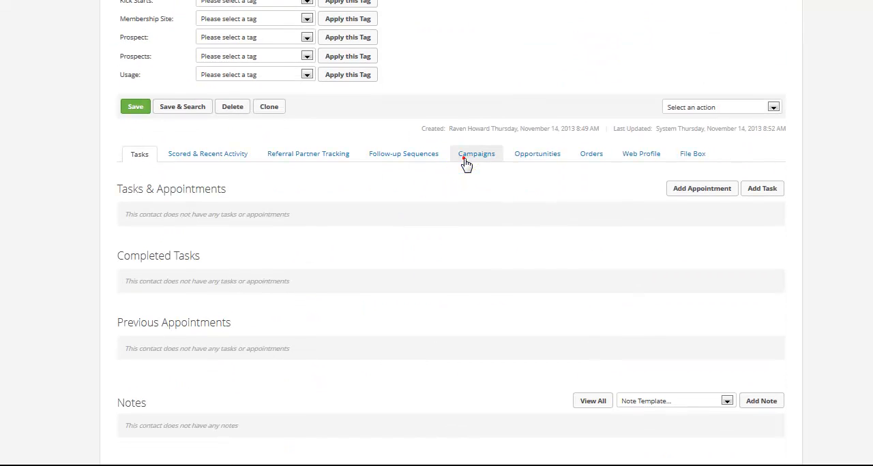
left_click(463, 161)
scroll(481, 300, "down", 5)
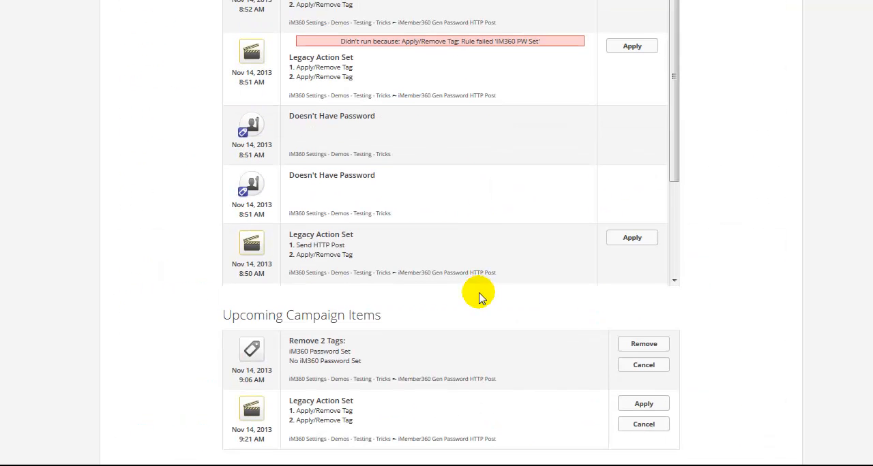
left_click(643, 345)
left_click(434, 204)
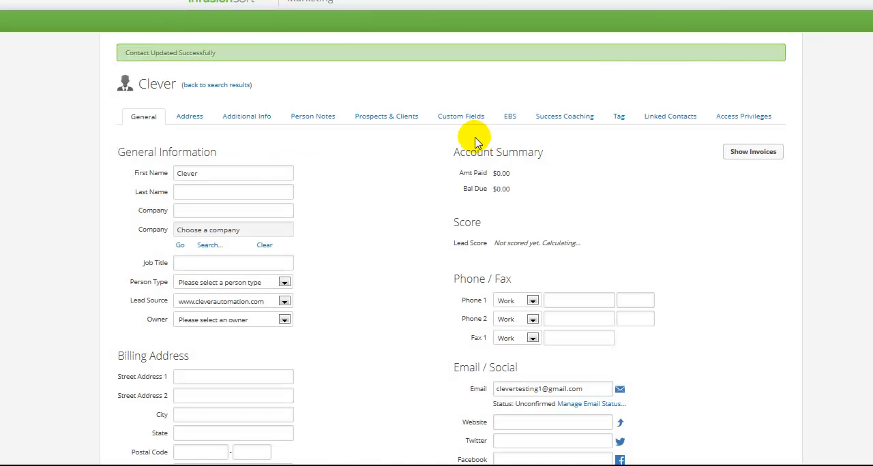
left_click(614, 116)
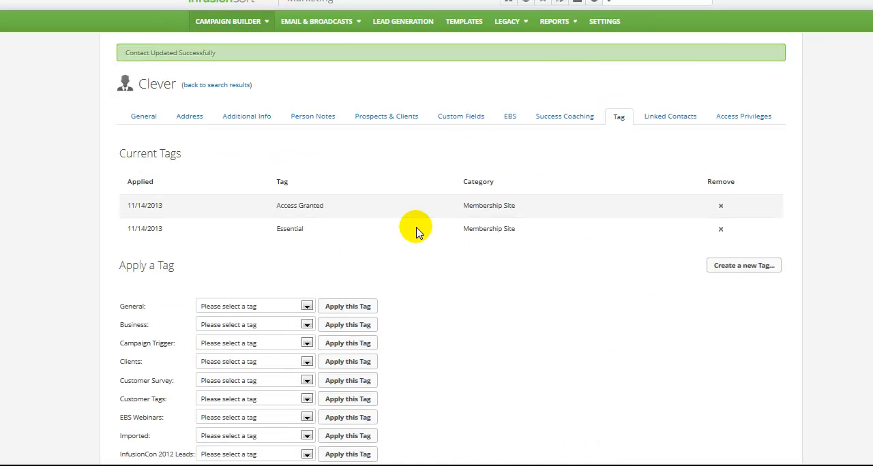
Step: Run the remaining upcoming Legacy Action Set with two Apply/Remove Tag actions and check the contact's tags again
scroll(520, 251, "down", 10)
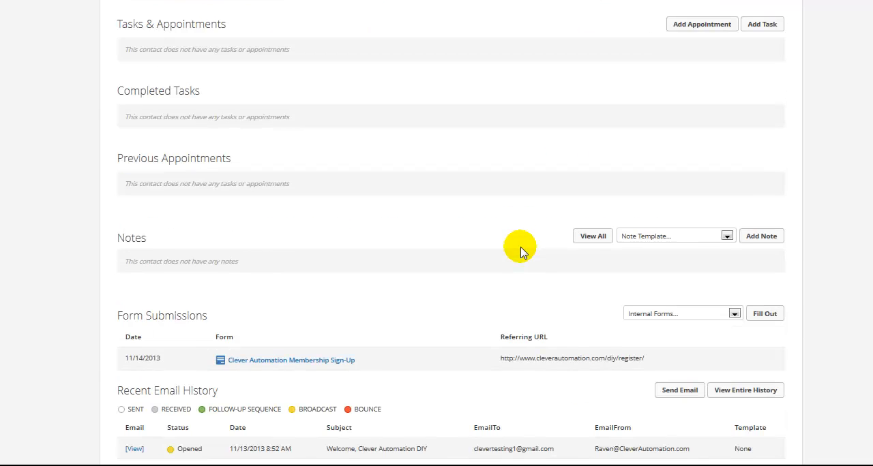
scroll(520, 251, "up", 4)
left_click(479, 288)
scroll(480, 288, "down", 1)
left_click(647, 405)
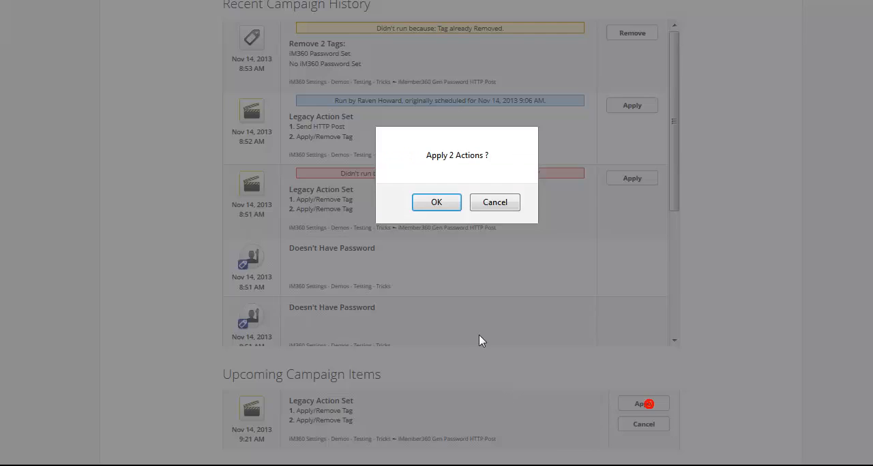
left_click(442, 203)
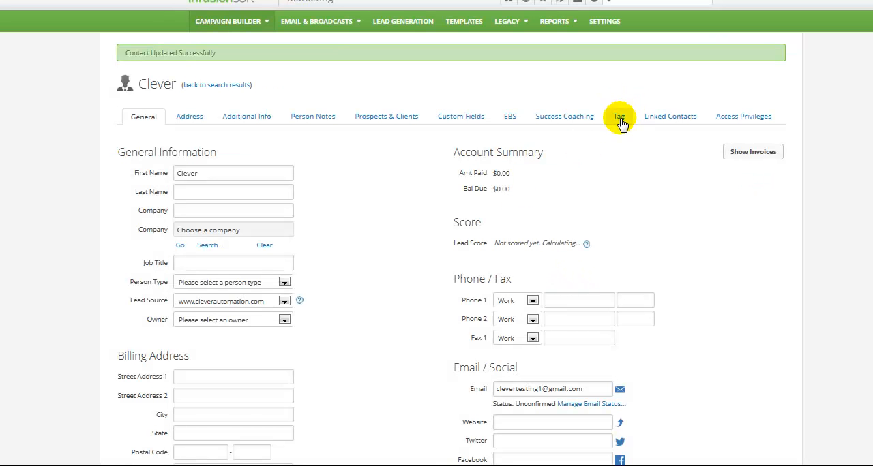
left_click(620, 117)
left_click_drag(330, 252, 273, 256)
Step: Run the upcoming Remove 1 Tag item for No iM360 Password Set from the Has Password > Welcome Message sequence
scroll(351, 271, "down", 10)
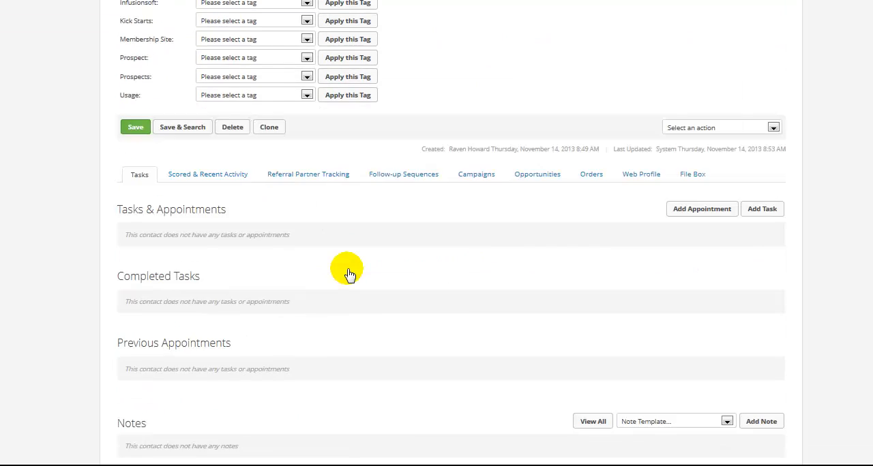
scroll(458, 117, "up", 3)
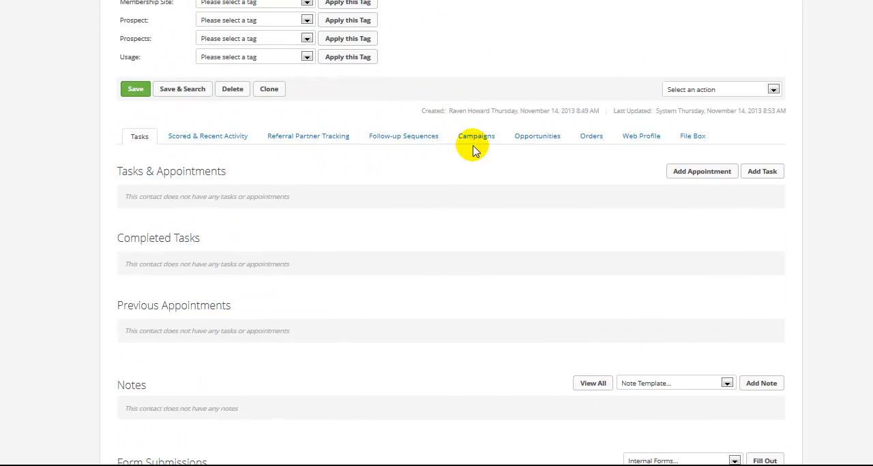
left_click(472, 141)
scroll(438, 280, "down", 8)
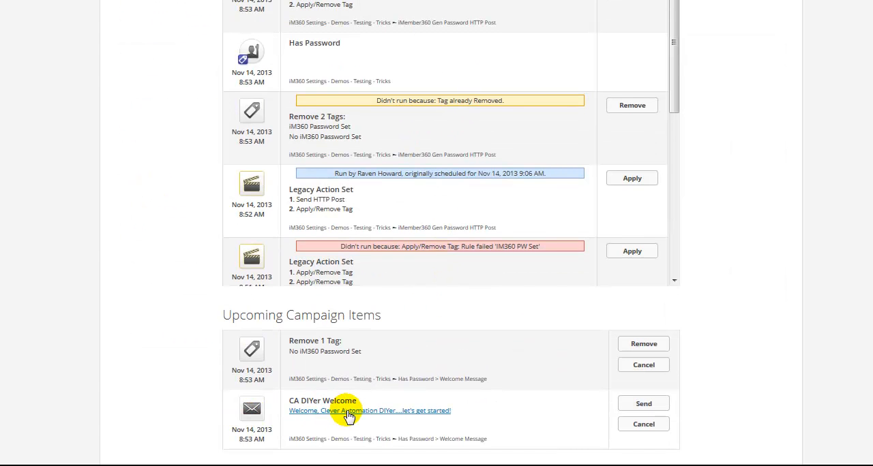
left_click_drag(288, 351, 368, 352)
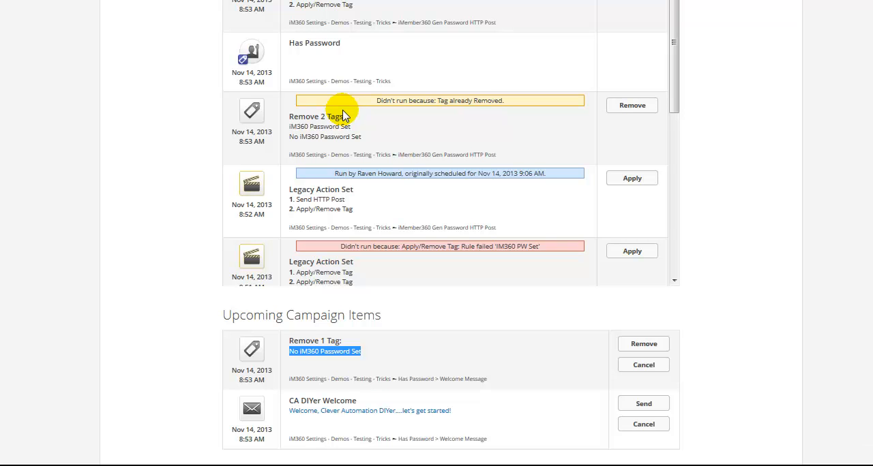
left_click(643, 344)
left_click(436, 202)
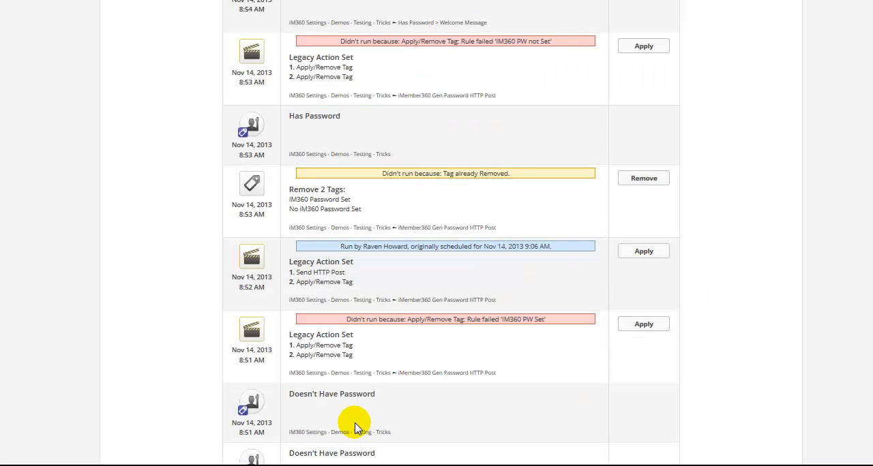
Step: Send the upcoming CA DIYer Welcome email to the contact immediately
left_click(644, 404)
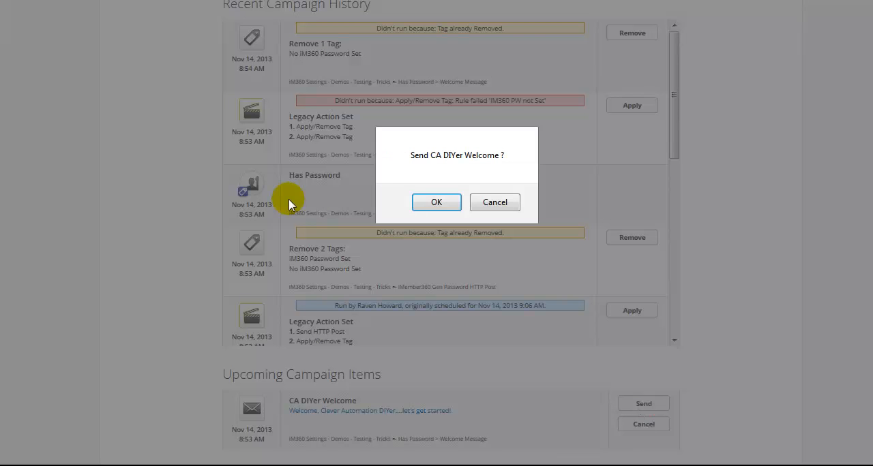
left_click(426, 205)
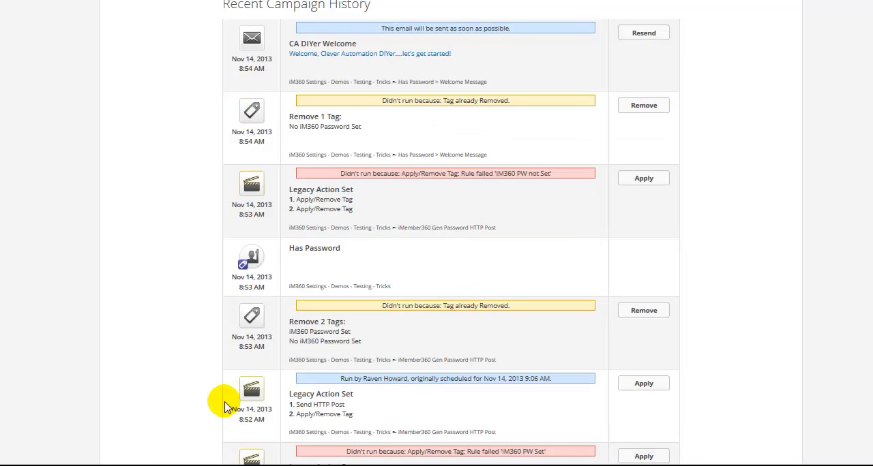
scroll(225, 402, "up", 10)
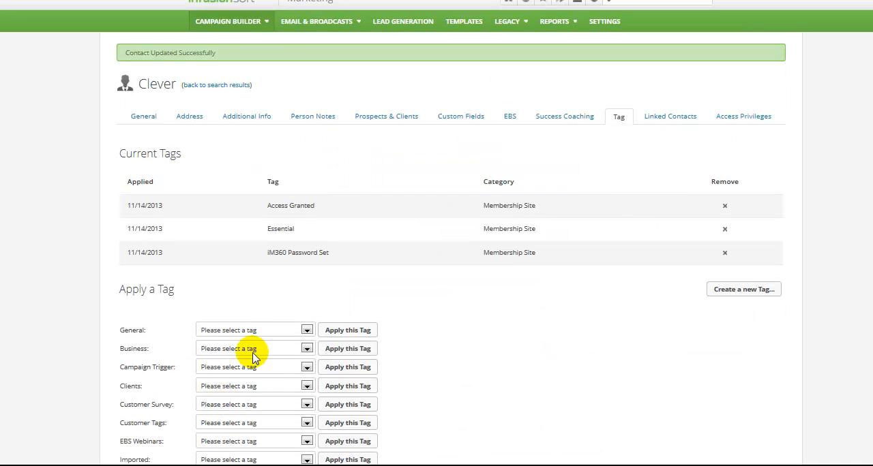
Step: Switch to Gmail, open the "Welcome, Clever Automation DIYer....let's get started!" email and display its images
mouse_move(232, 3)
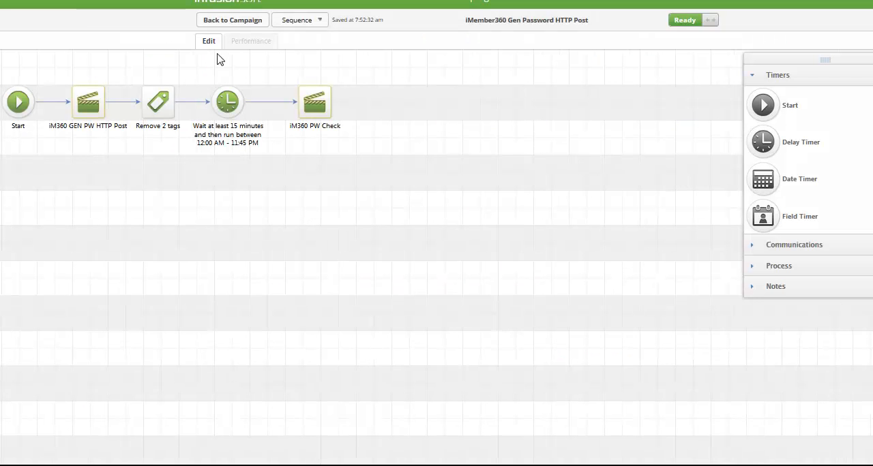
left_click(214, 20)
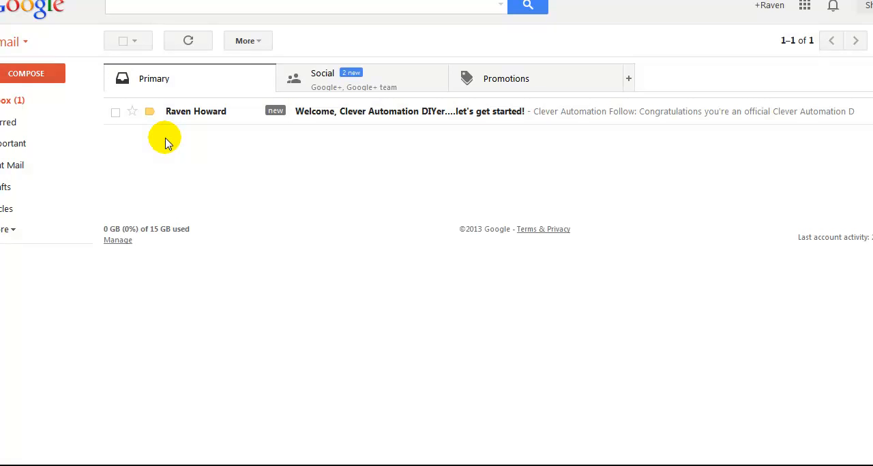
left_click(276, 131)
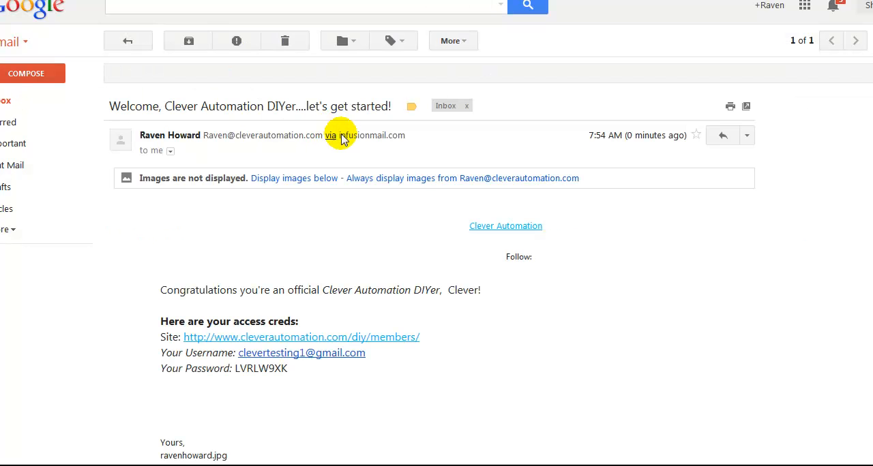
left_click(329, 181)
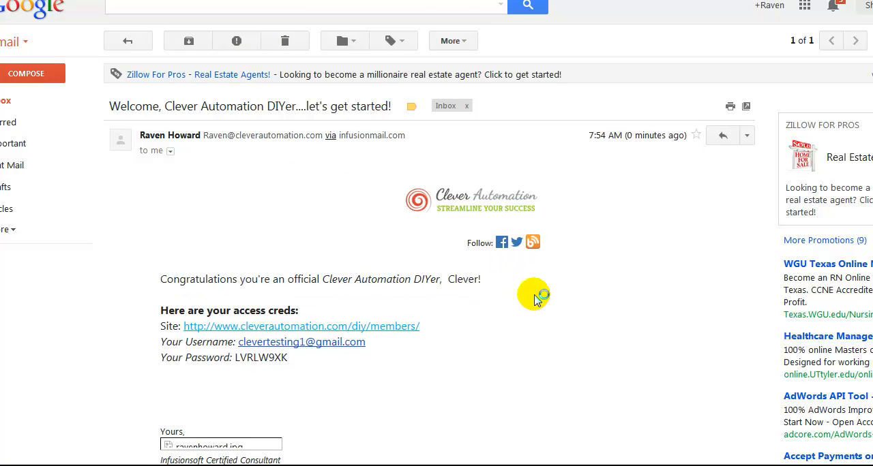
Step: Copy the account password from the access credentials in the welcome email
scroll(478, 272, "down", 2)
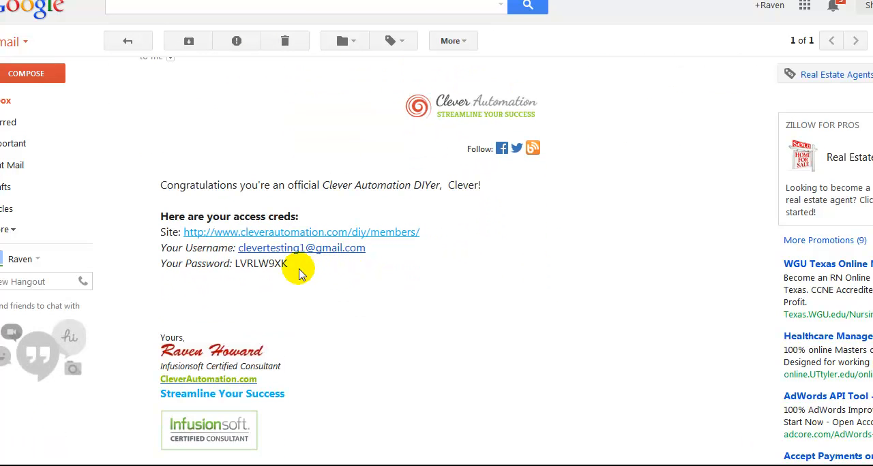
left_click_drag(289, 263, 238, 269)
right_click(238, 269)
left_click(248, 275)
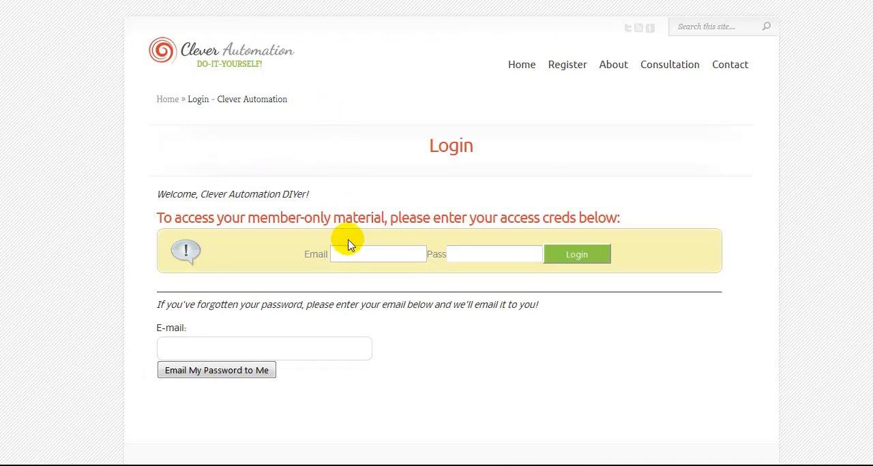
Step: Log in to the Clever Automation member site with the account email and password, and update the browser's saved password
left_click(351, 254)
type("clever")
key("Down")
key("Return")
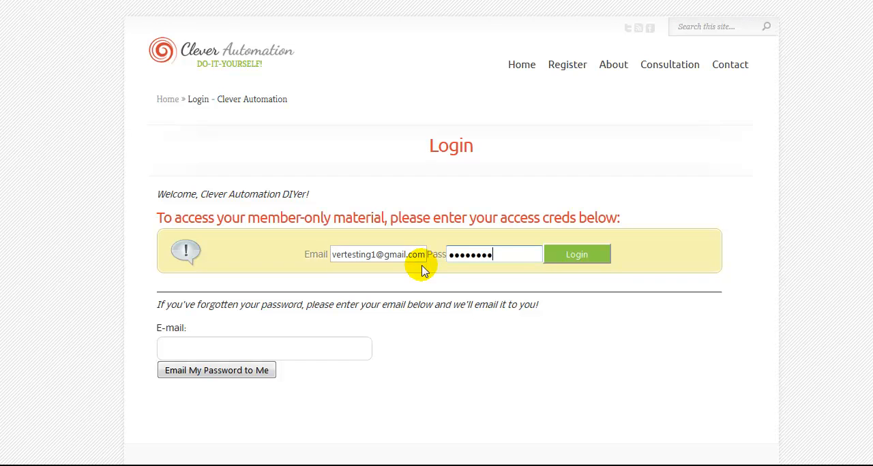
left_click(577, 255)
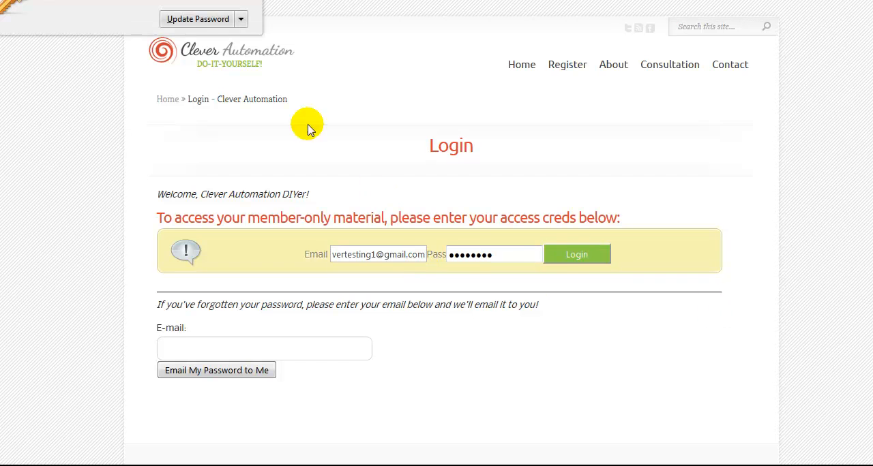
left_click(188, 23)
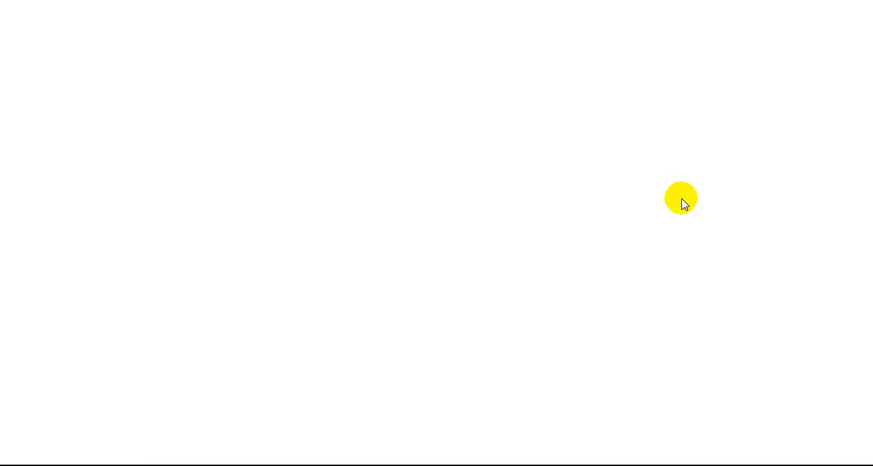